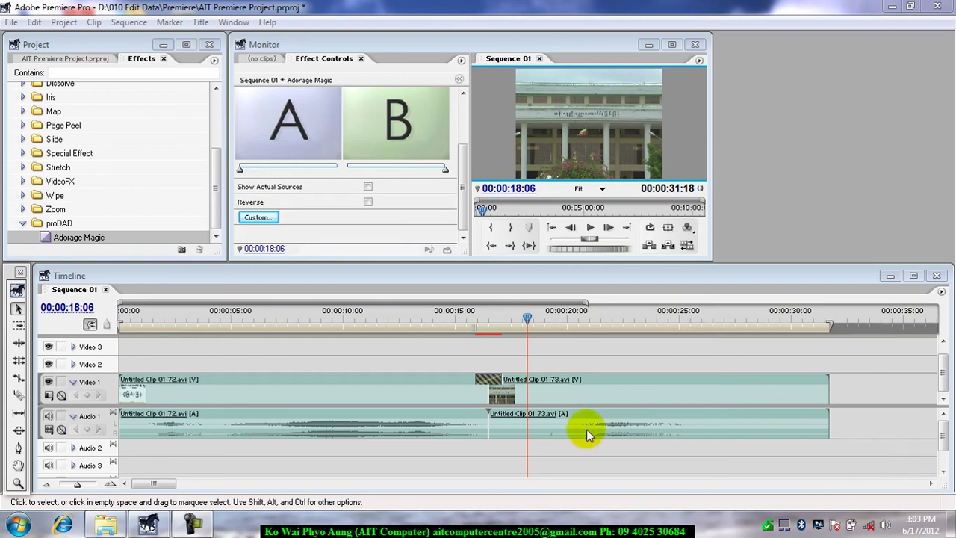
# Step: Look through the Adorage transition's custom settings, then close them without changes
pyautogui.click(256, 217)
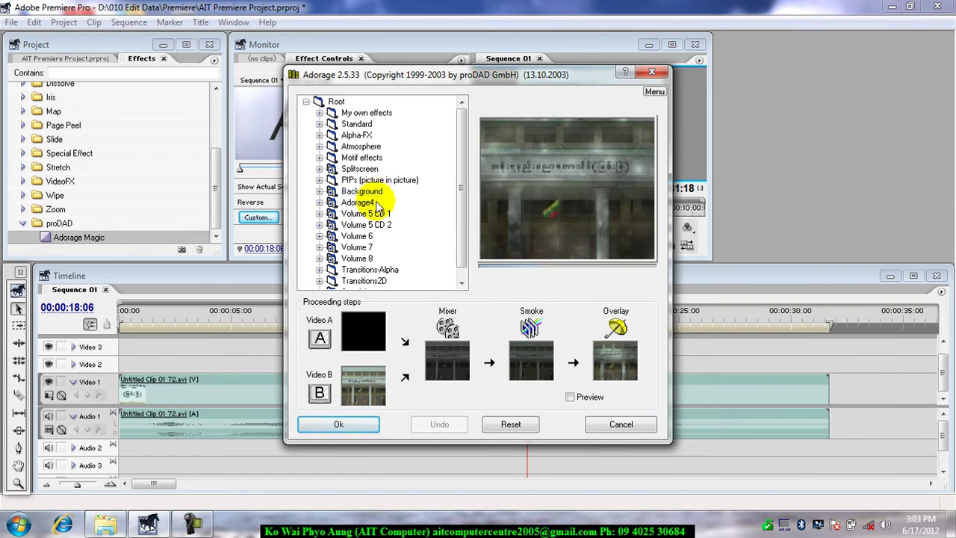
pyautogui.moveTo(461, 176)
pyautogui.mouseDown()
pyautogui.moveTo(462, 198)
pyautogui.moveTo(452, 159)
pyautogui.mouseUp()
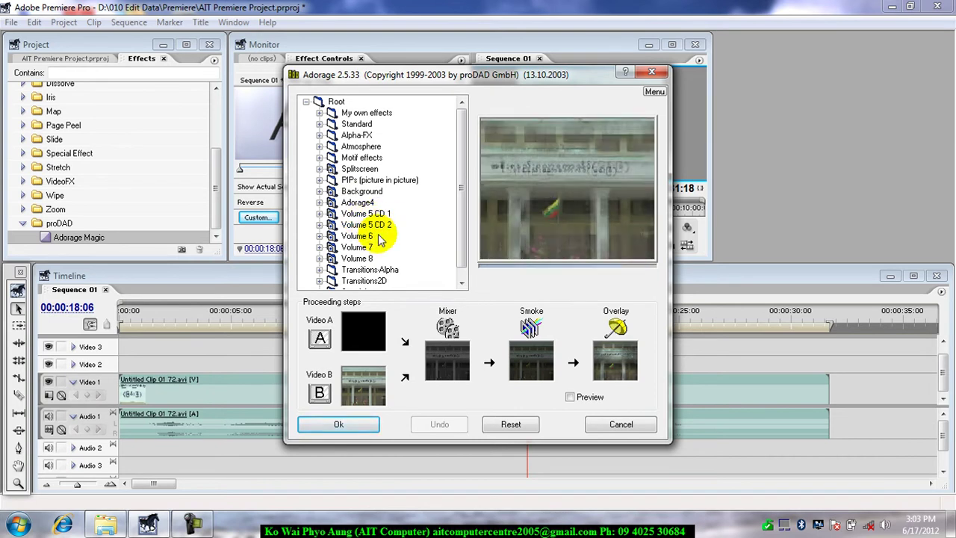
pyautogui.scroll(-1, 457, 267)
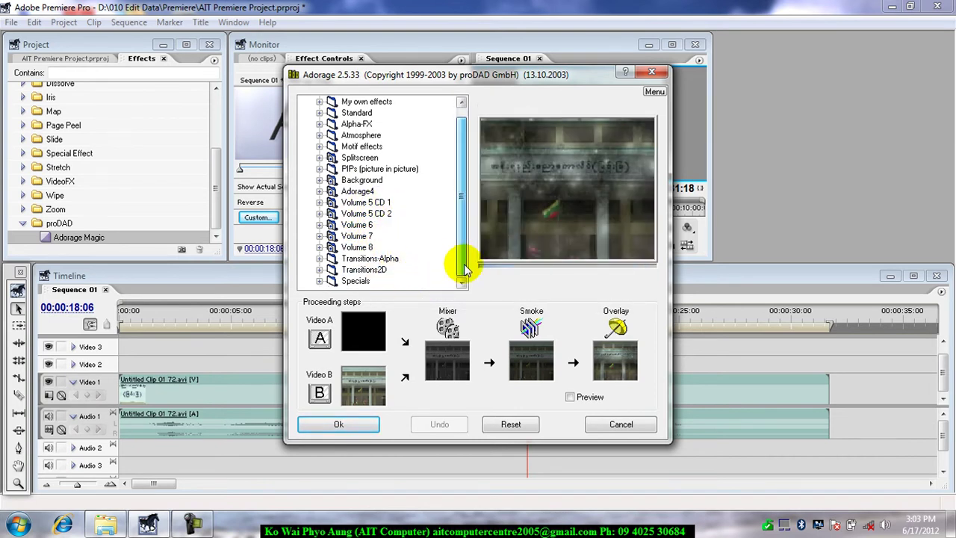
pyautogui.scroll(1, 459, 265)
pyautogui.scroll(-1, 463, 261)
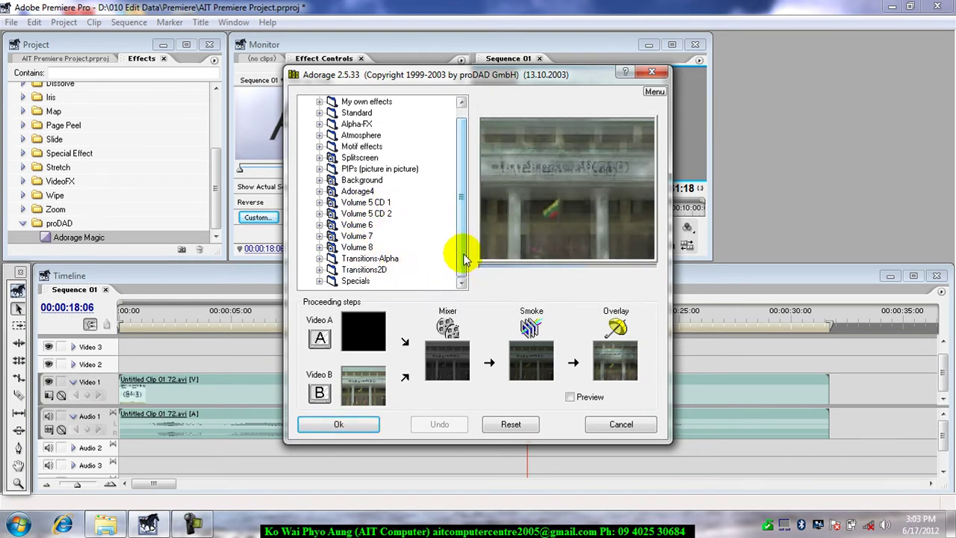
pyautogui.scroll(1, 457, 250)
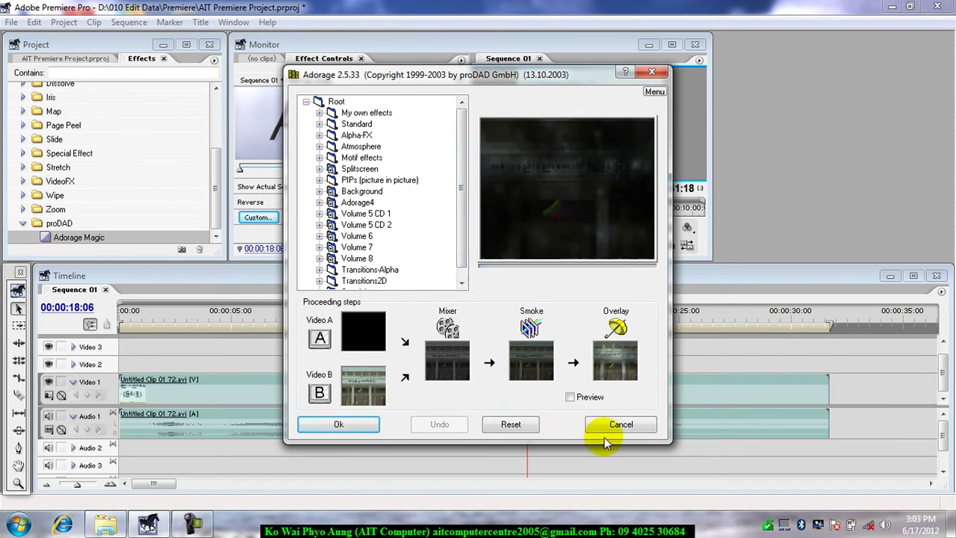
pyautogui.click(624, 426)
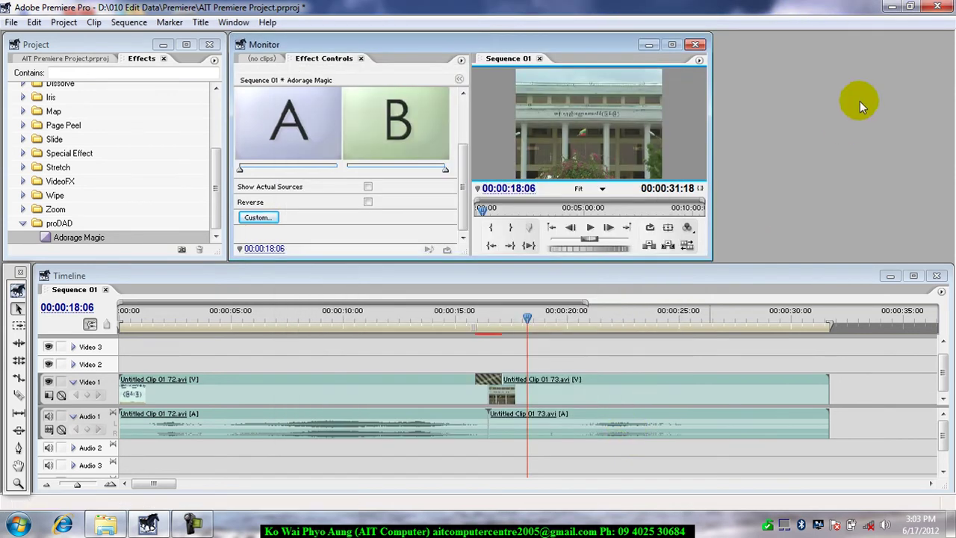
# Step: Quit Premiere saving the project, then show the DVD drive's Adorage folders maximized
pyautogui.click(937, 7)
pyautogui.click(438, 305)
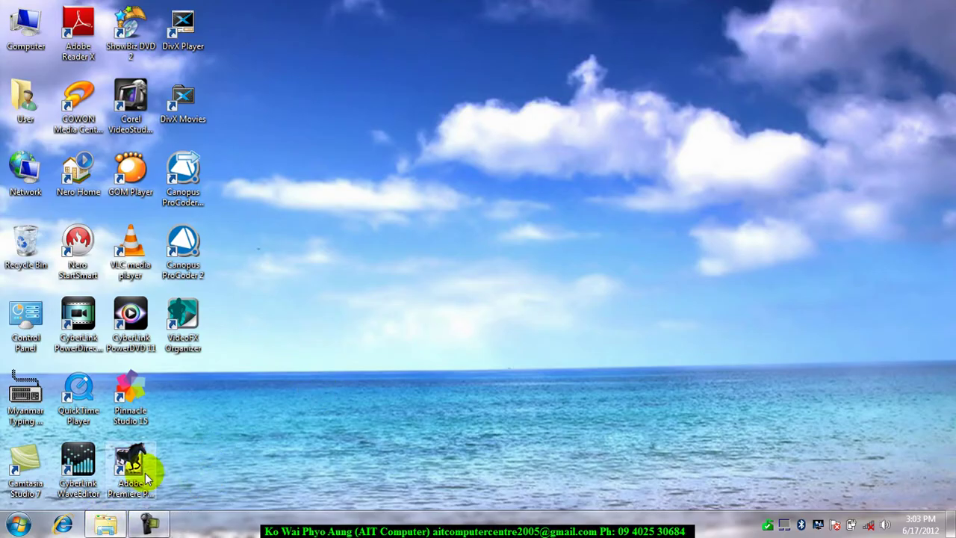
pyautogui.doubleClick(21, 31)
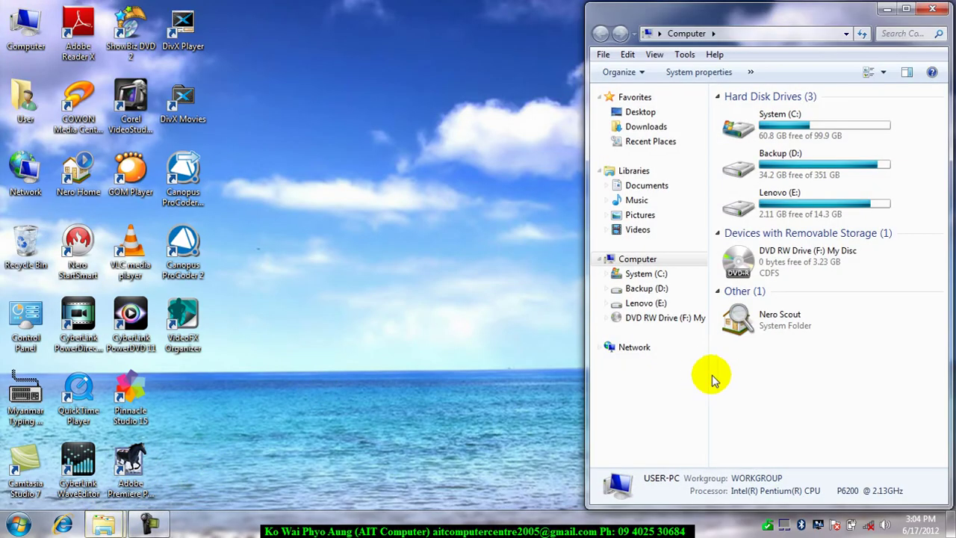
pyautogui.click(650, 320)
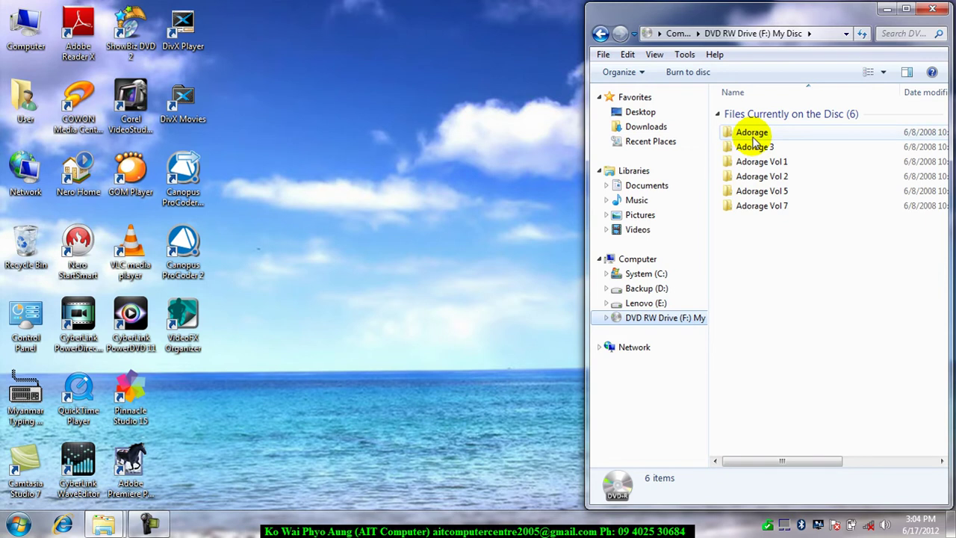
pyautogui.doubleClick(752, 140)
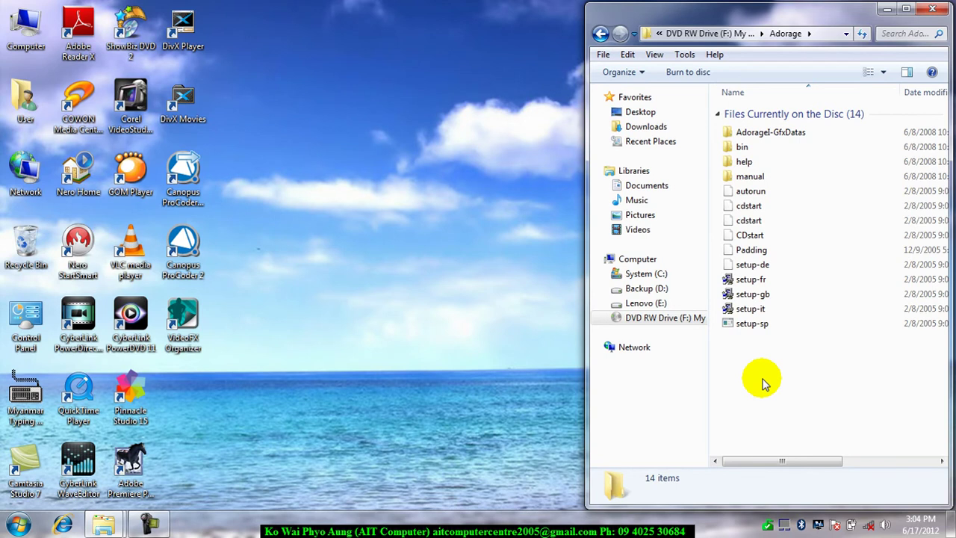
pyautogui.moveTo(783, 18); pyautogui.dragTo(623, 24)
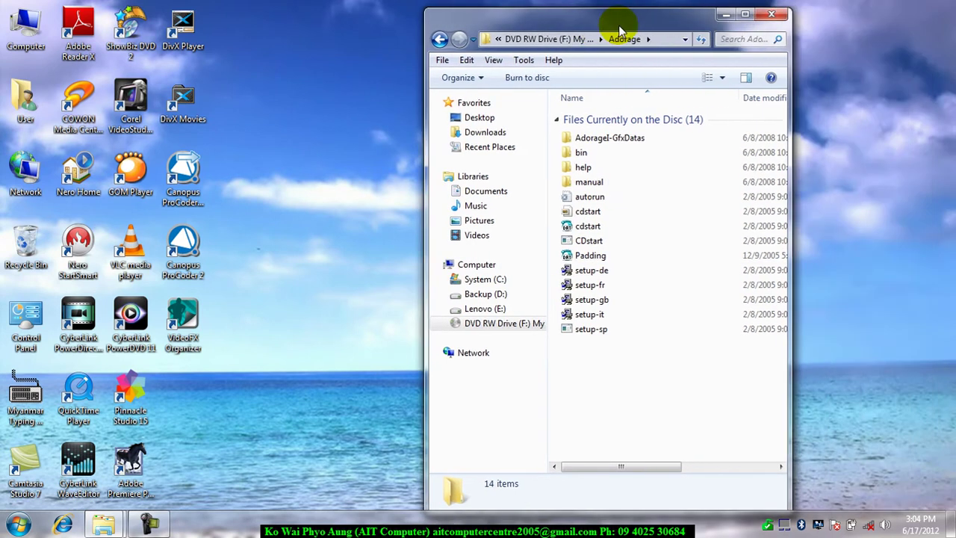
pyautogui.click(439, 39)
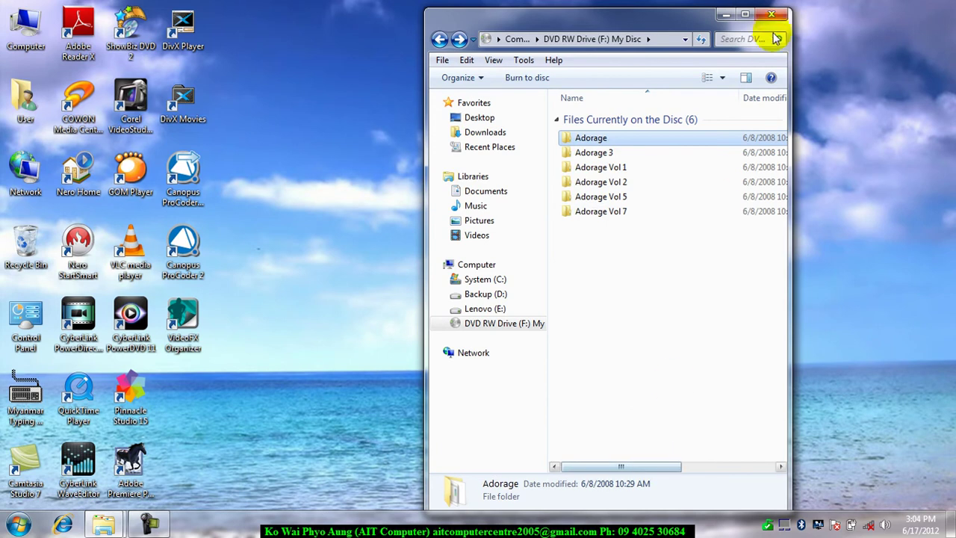
pyautogui.click(744, 15)
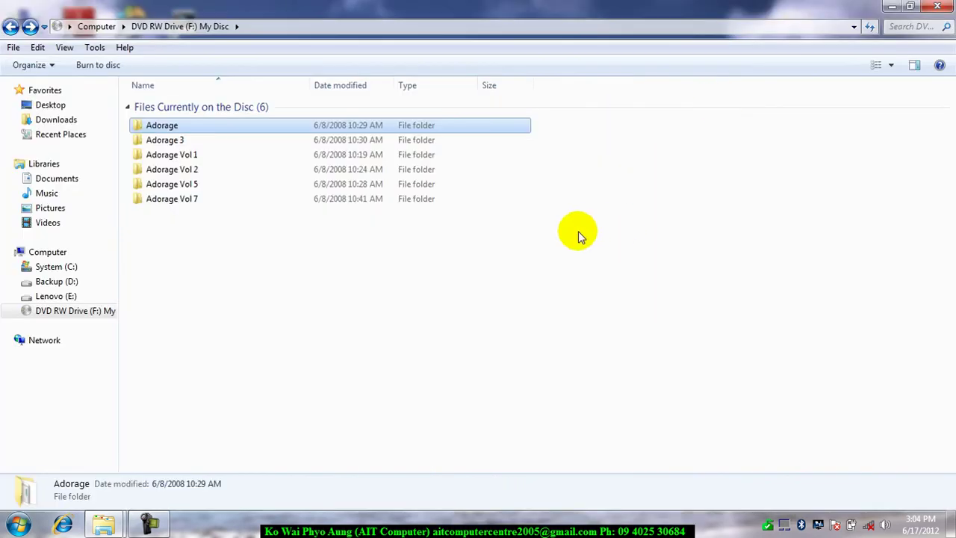
# Step: Open the disc's Adorage Vol 1 folder and run its setup-gb installer
pyautogui.doubleClick(160, 127)
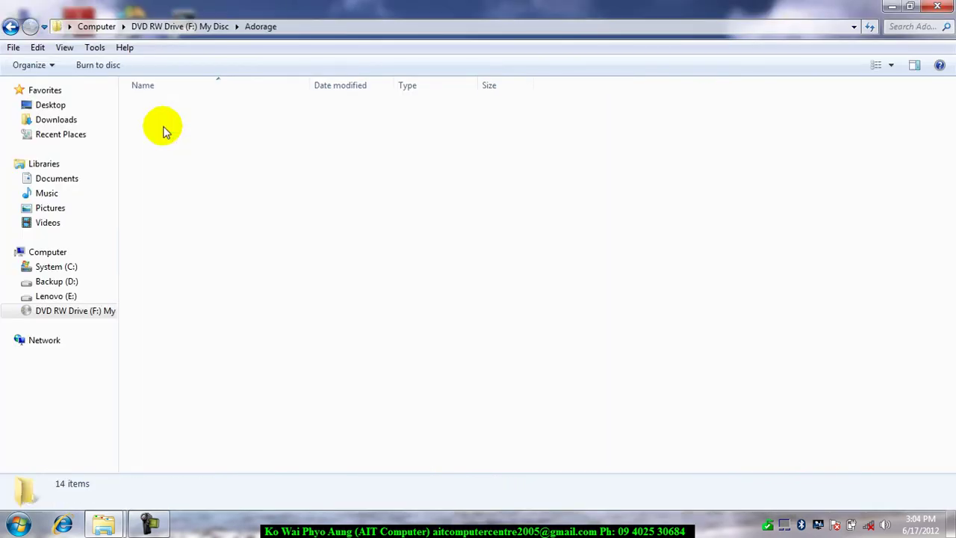
pyautogui.click(12, 26)
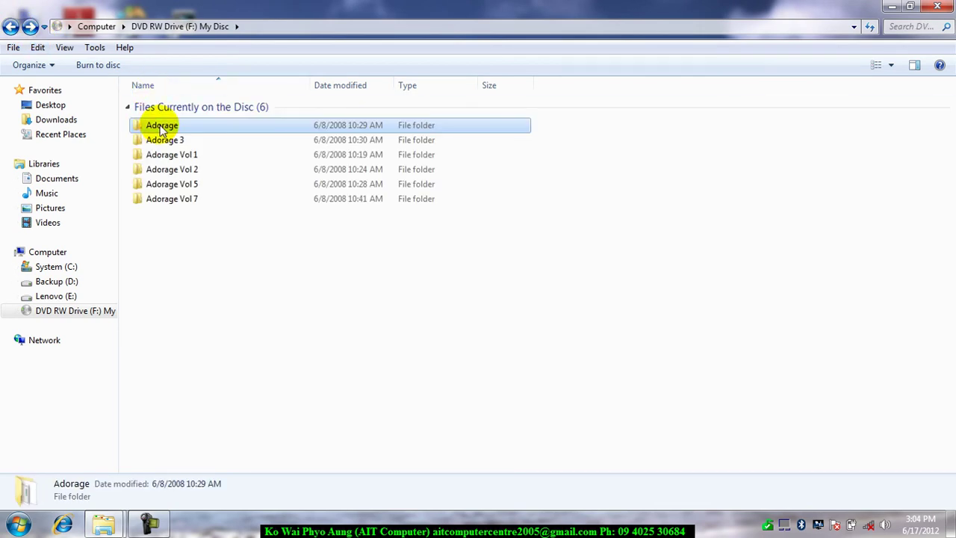
pyautogui.moveTo(161, 128)
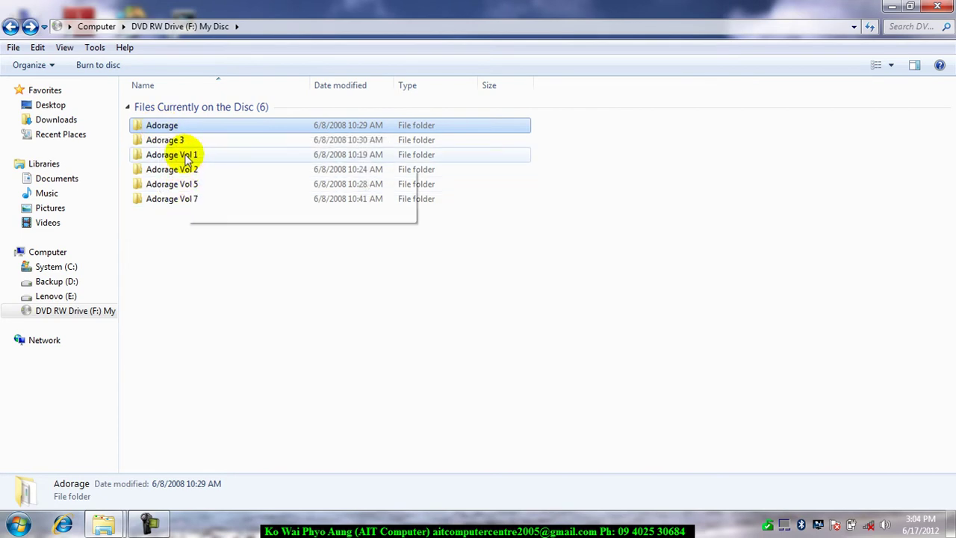
pyautogui.moveTo(187, 159)
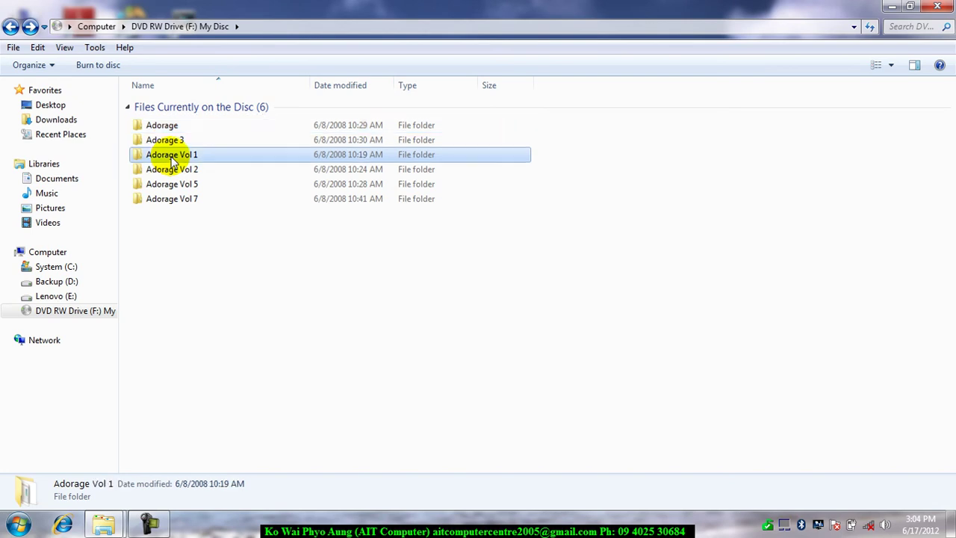
pyautogui.doubleClick(172, 160)
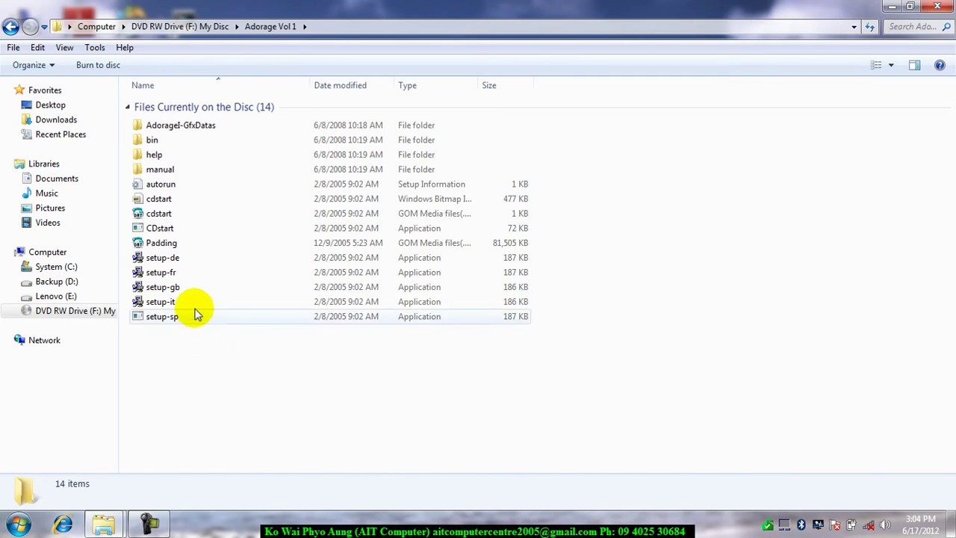
pyautogui.doubleClick(183, 292)
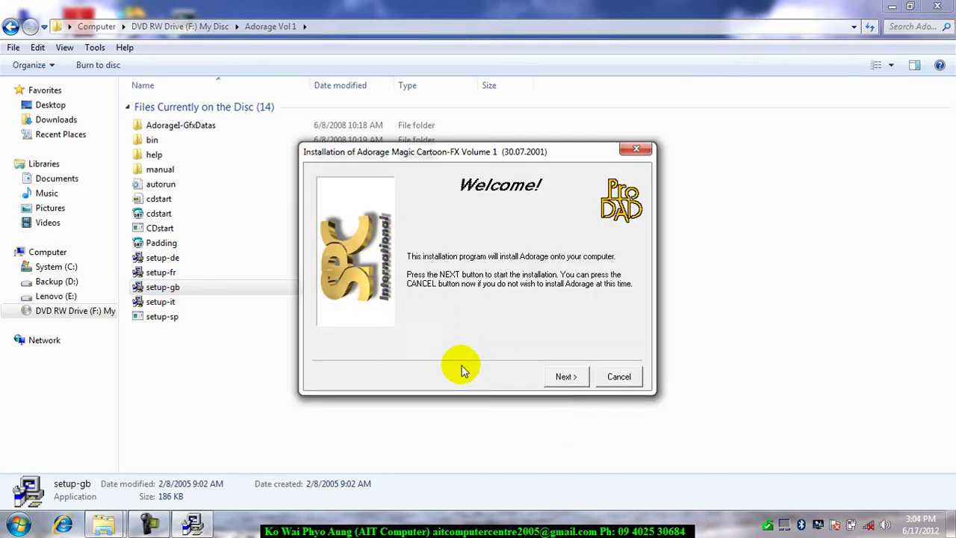
# Step: Accept the licence, keep English, Premiere Plug-in and highest-resolution destination, and begin installing
pyautogui.click(569, 377)
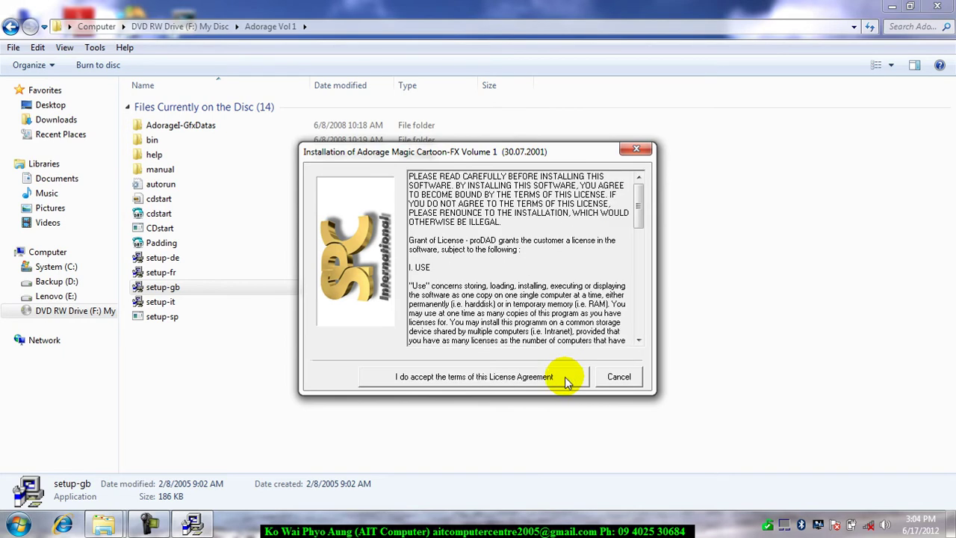
pyautogui.click(527, 381)
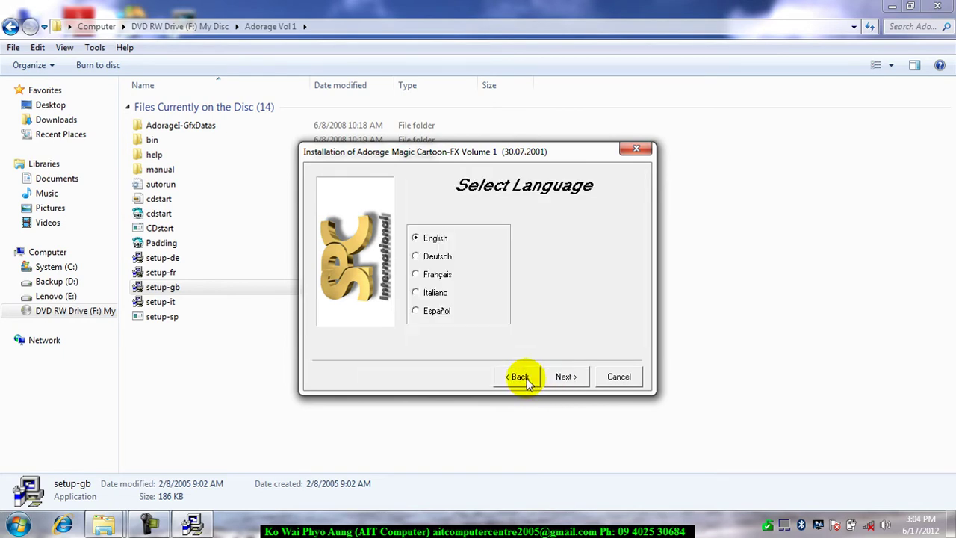
pyautogui.click(564, 380)
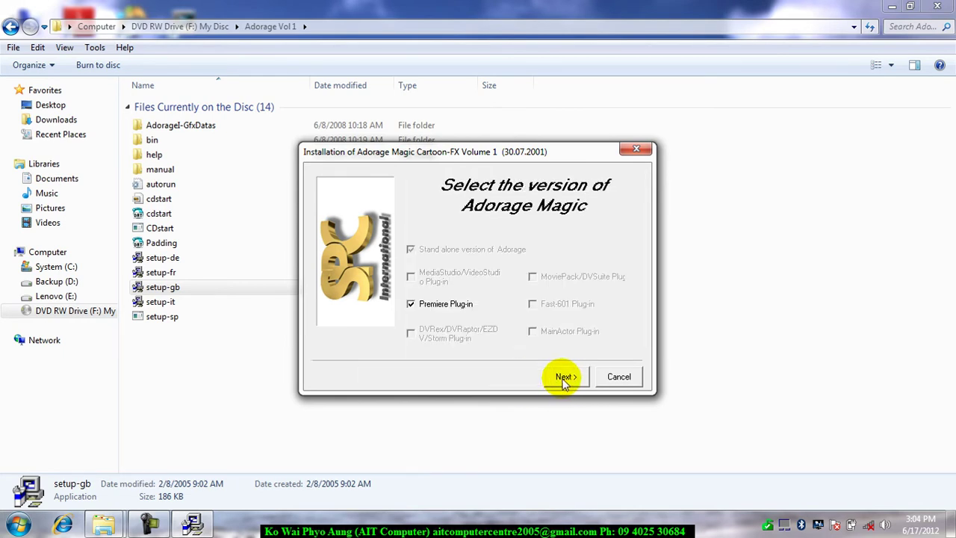
pyautogui.click(567, 379)
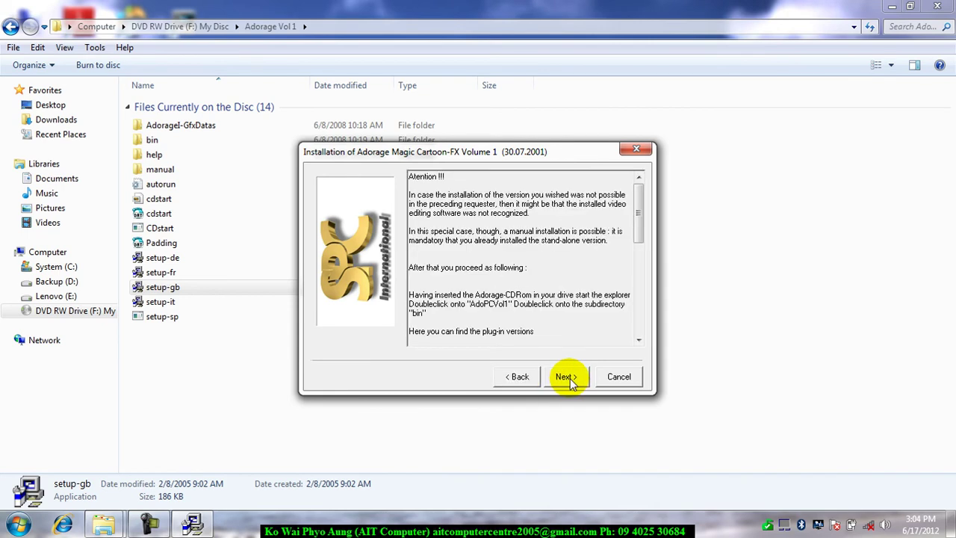
pyautogui.click(567, 379)
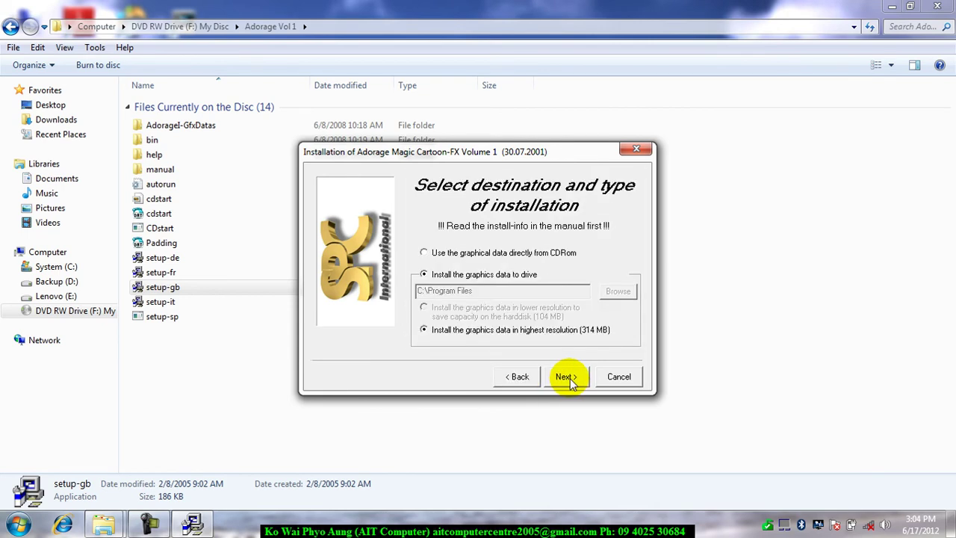
pyautogui.click(568, 379)
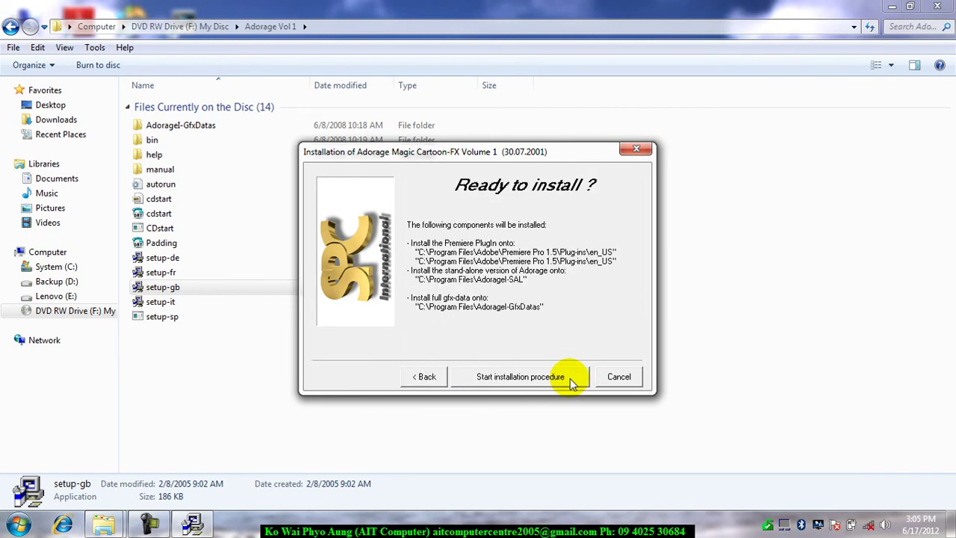
pyautogui.click(527, 377)
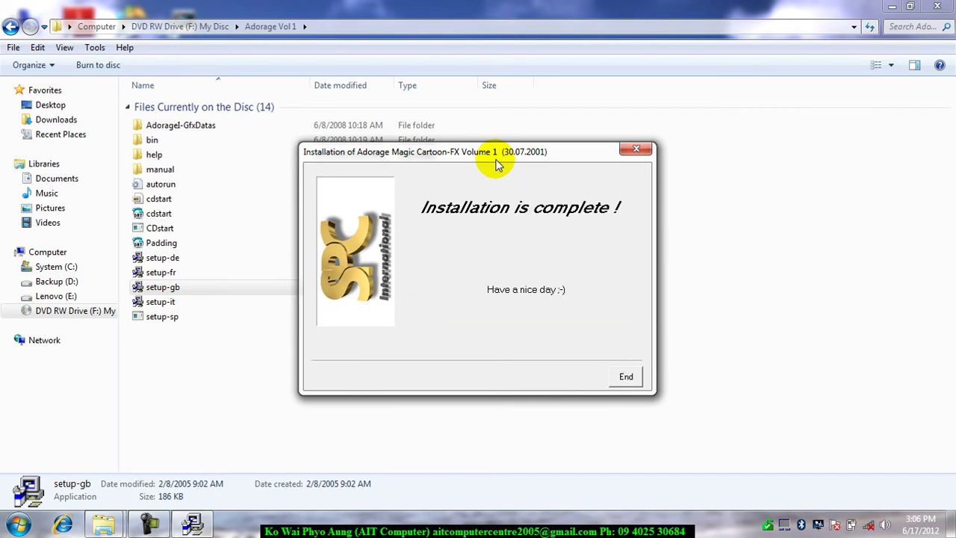
# Step: Finish the installer, close the folder windows, confirm correct installation, and relaunch Premiere Pro
pyautogui.click(625, 379)
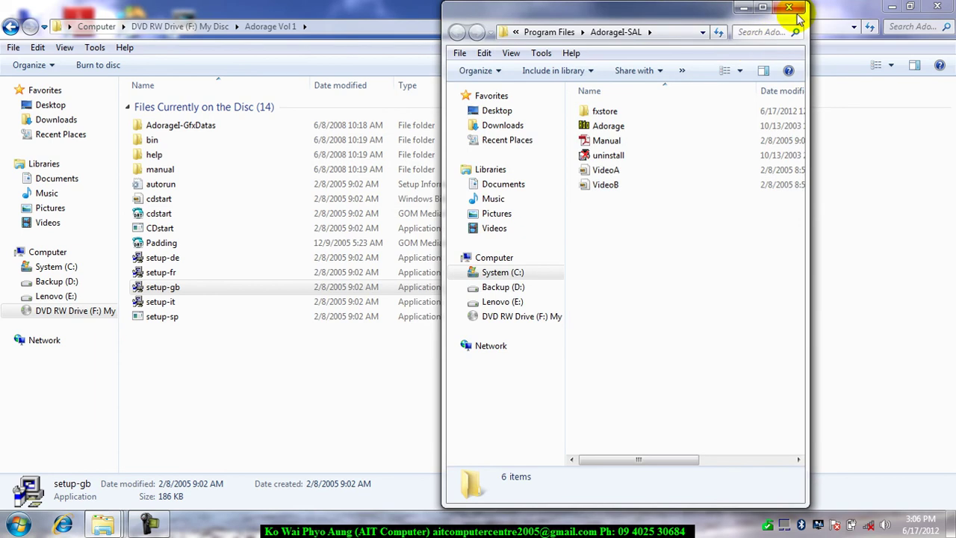
pyautogui.click(788, 8)
pyautogui.click(891, 7)
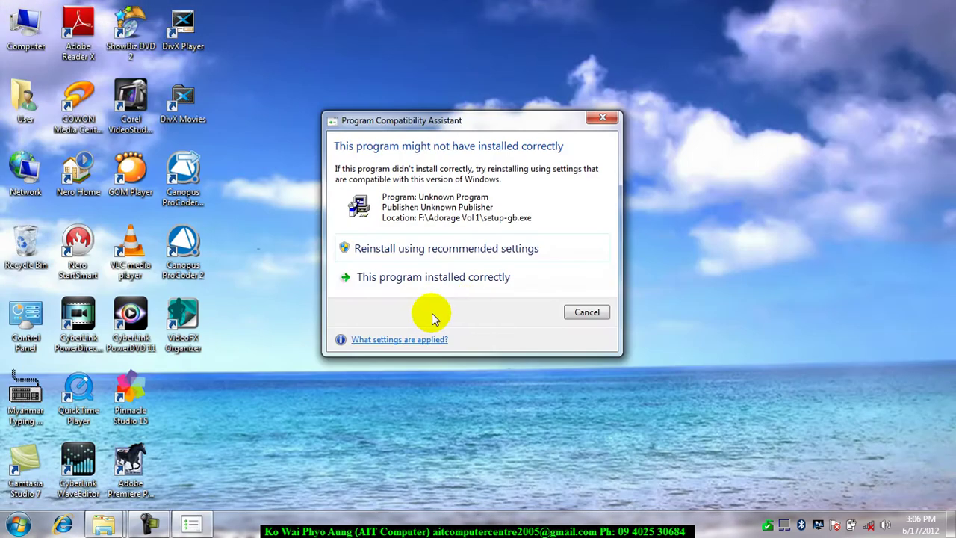
pyautogui.click(432, 281)
pyautogui.doubleClick(142, 452)
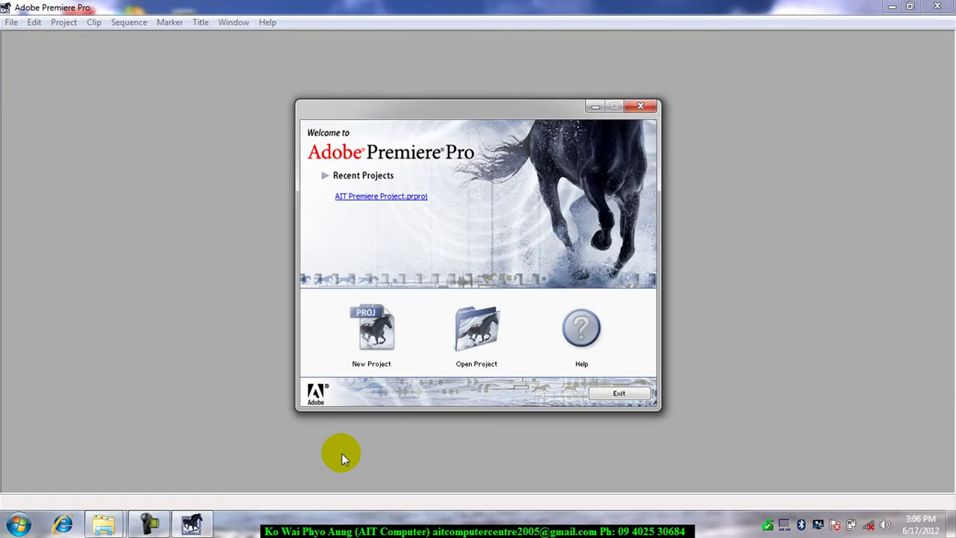
# Step: Reopen AIT Premiere Project and bring up the Video 1 transition's Adorage Custom settings
pyautogui.click(389, 197)
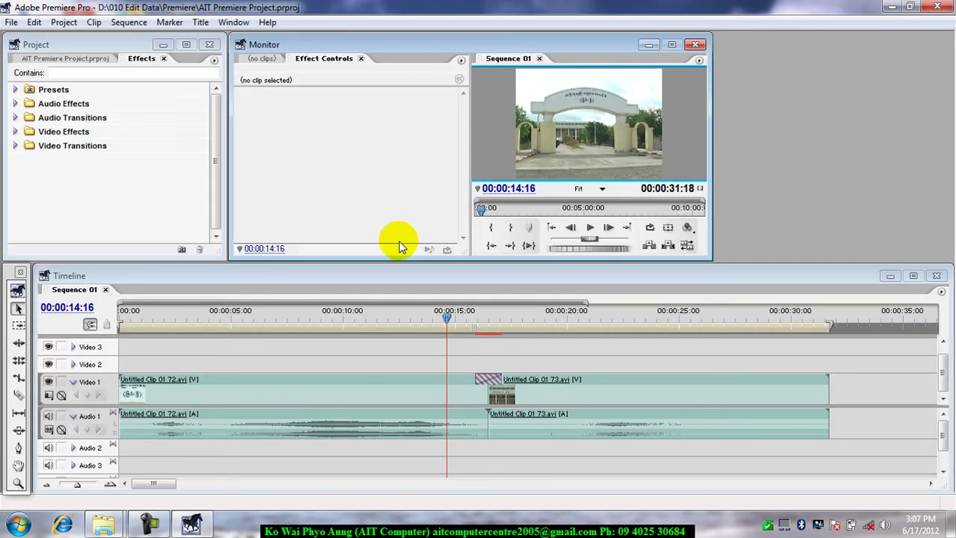
pyautogui.click(486, 381)
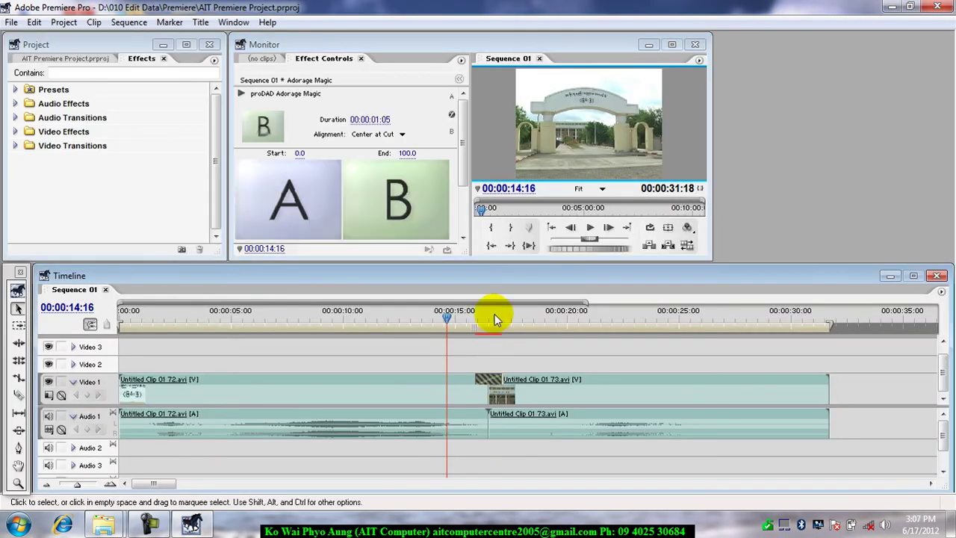
pyautogui.moveTo(461, 115); pyautogui.dragTo(460, 165)
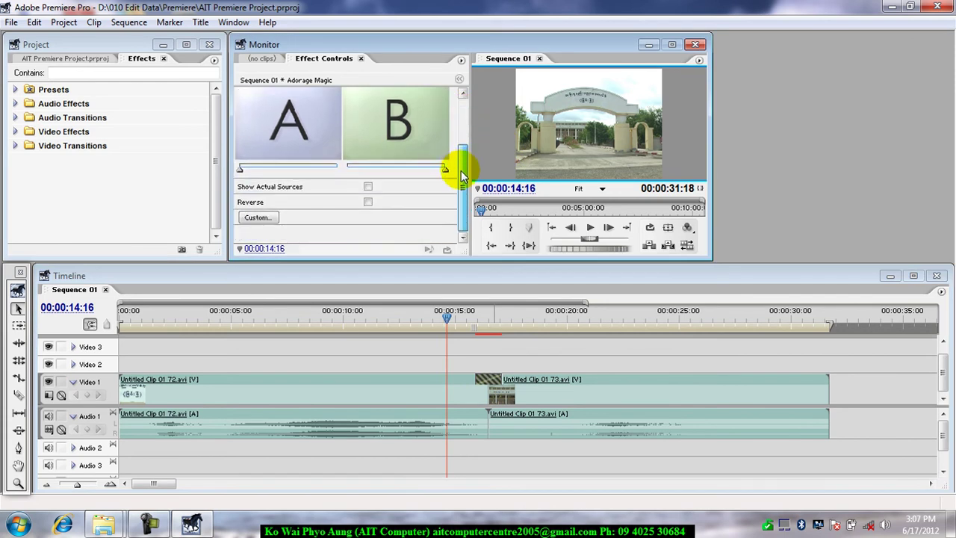
pyautogui.click(265, 218)
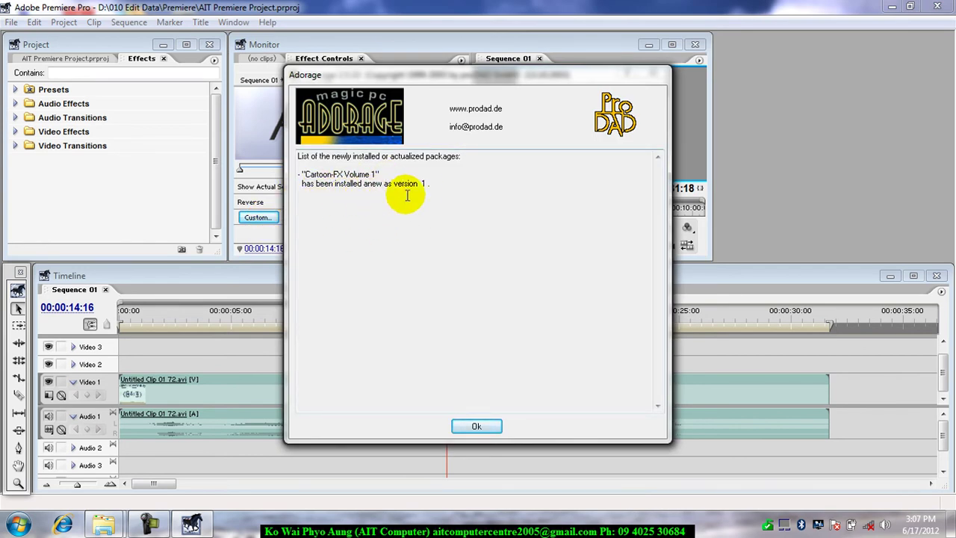
# Step: Dismiss the new-package notice and expand CartoonFX > Love in the Adorage effect list
pyautogui.click(482, 427)
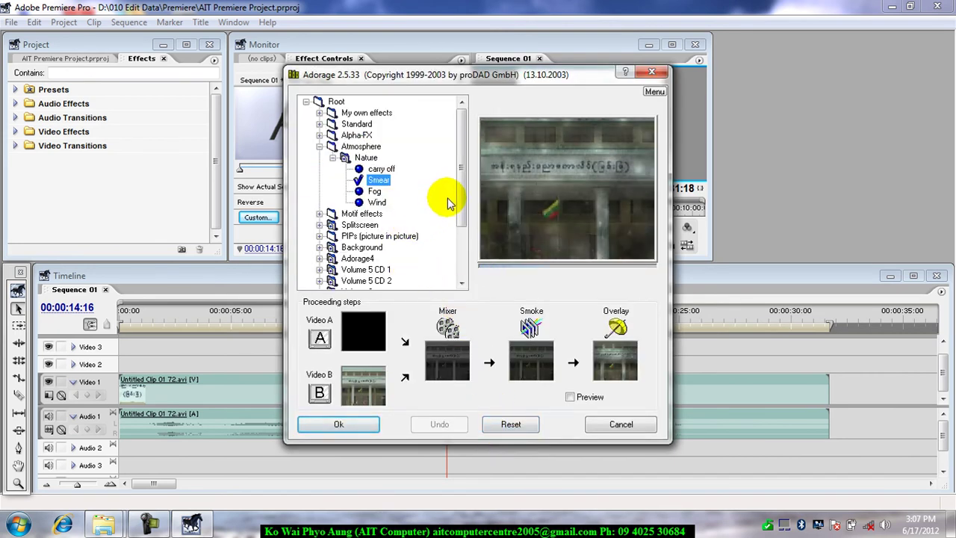
pyautogui.click(318, 147)
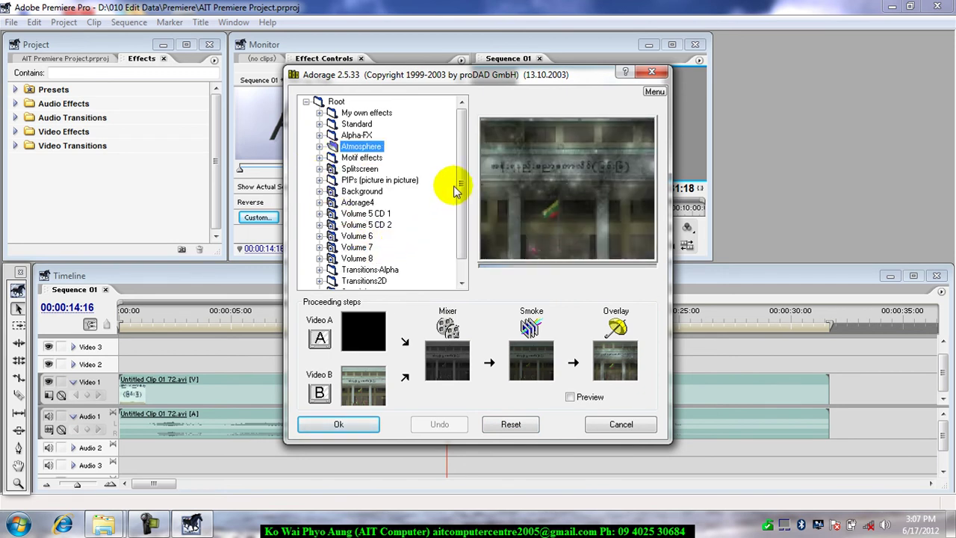
pyautogui.moveTo(459, 186); pyautogui.dragTo(456, 207)
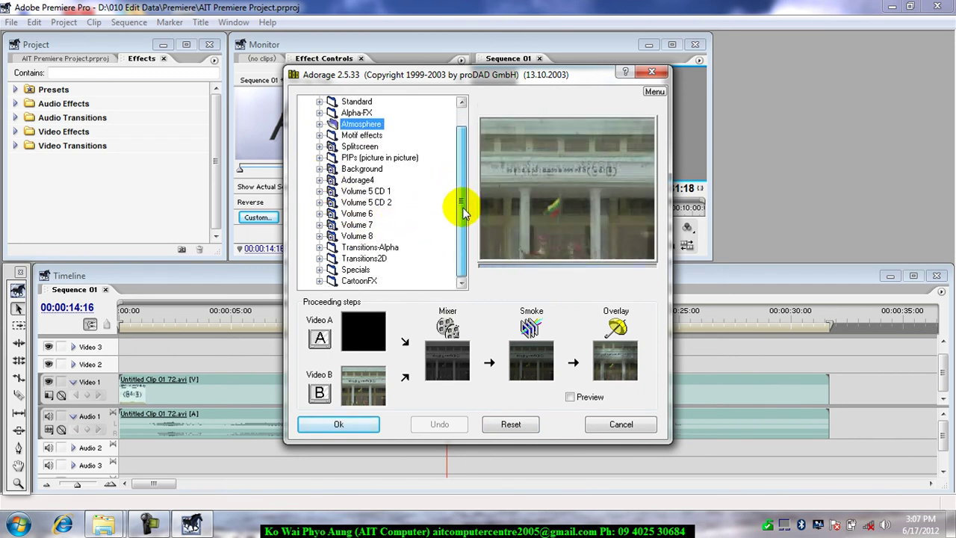
pyautogui.click(319, 281)
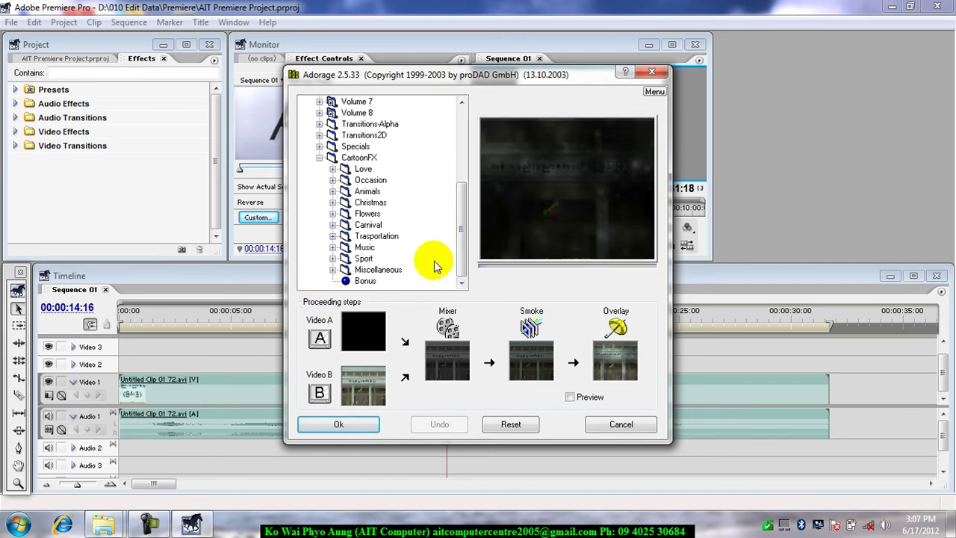
pyautogui.click(332, 169)
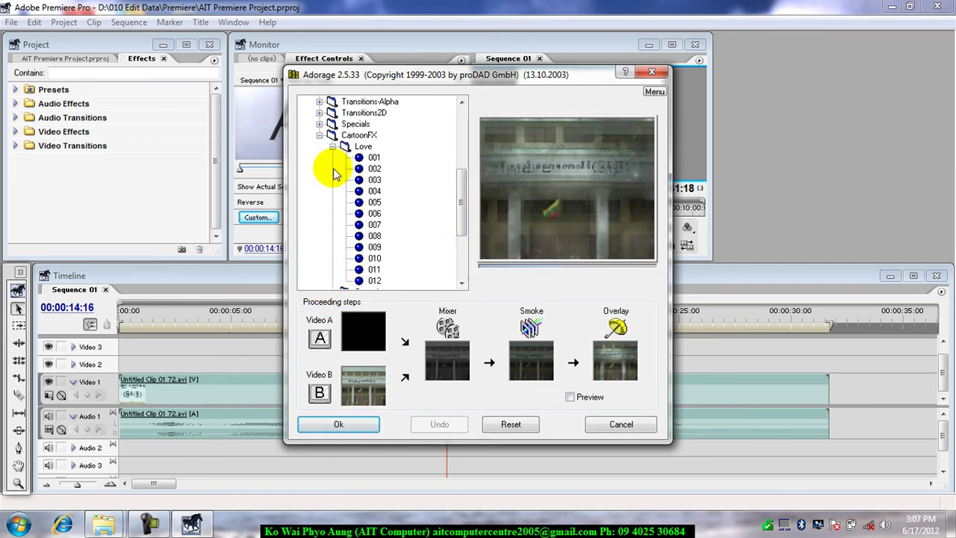
# Step: Preview Love effects 001 through 012 and choose effect 011 for the transition
pyautogui.click(373, 192)
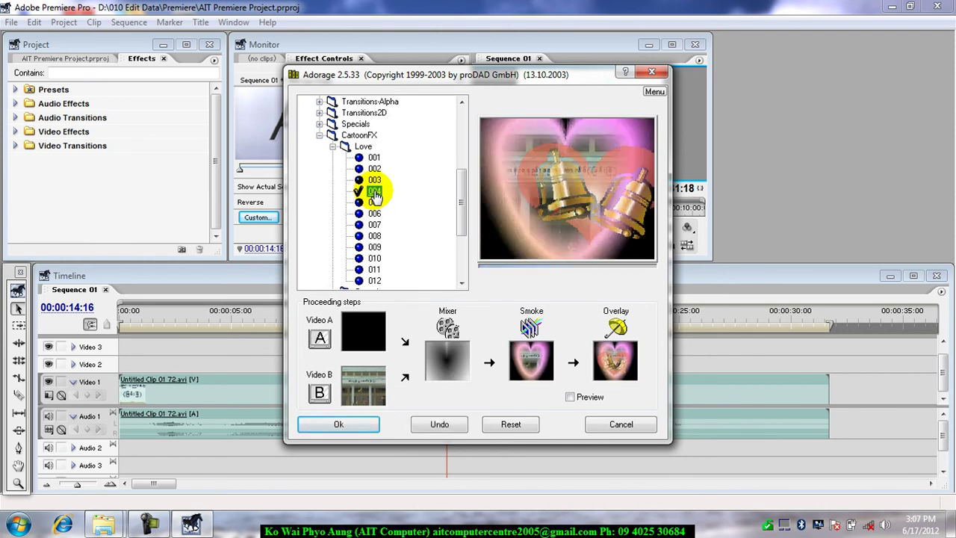
pyautogui.click(374, 157)
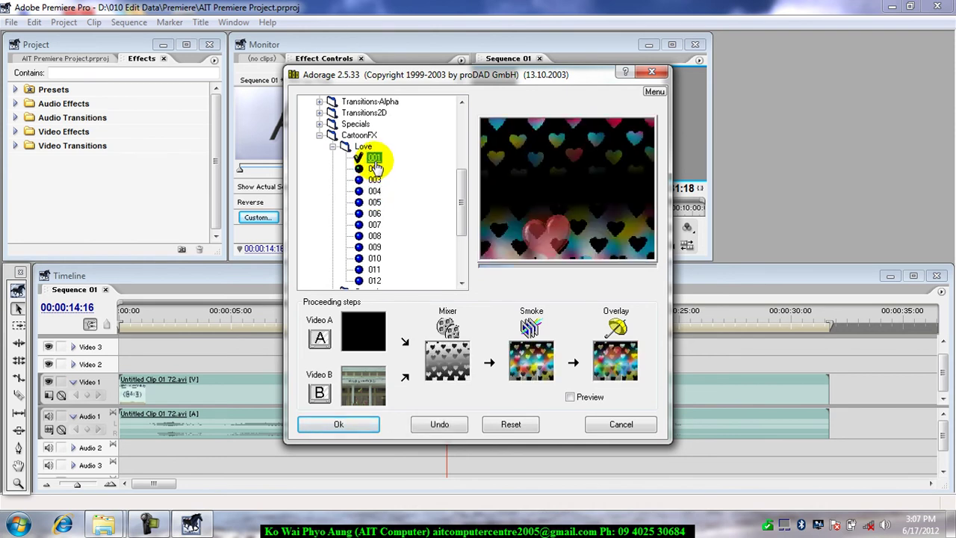
pyautogui.click(374, 169)
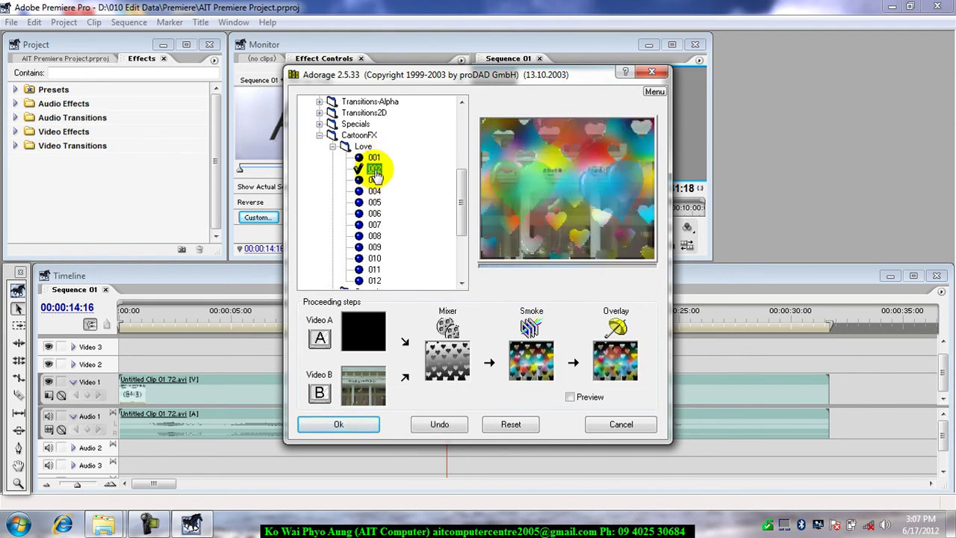
pyautogui.click(375, 180)
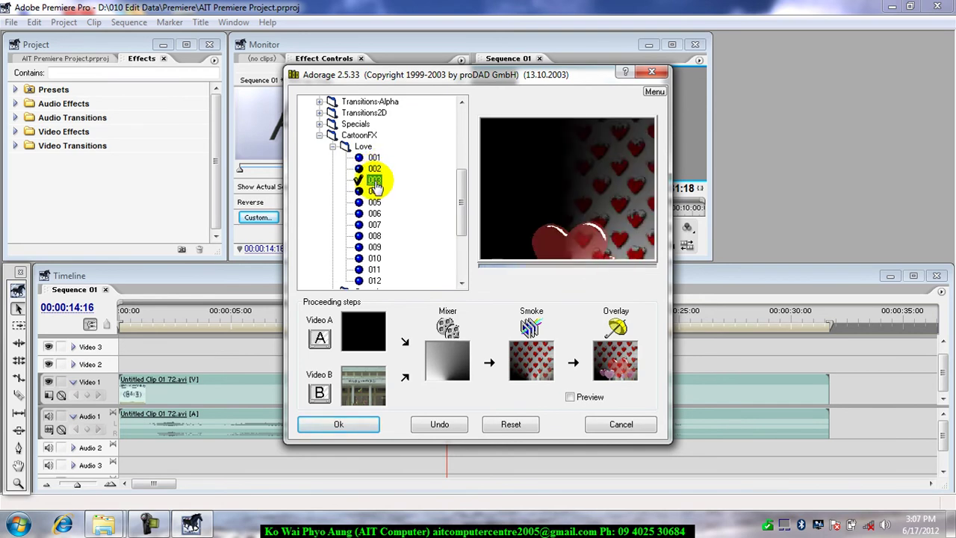
pyautogui.click(374, 191)
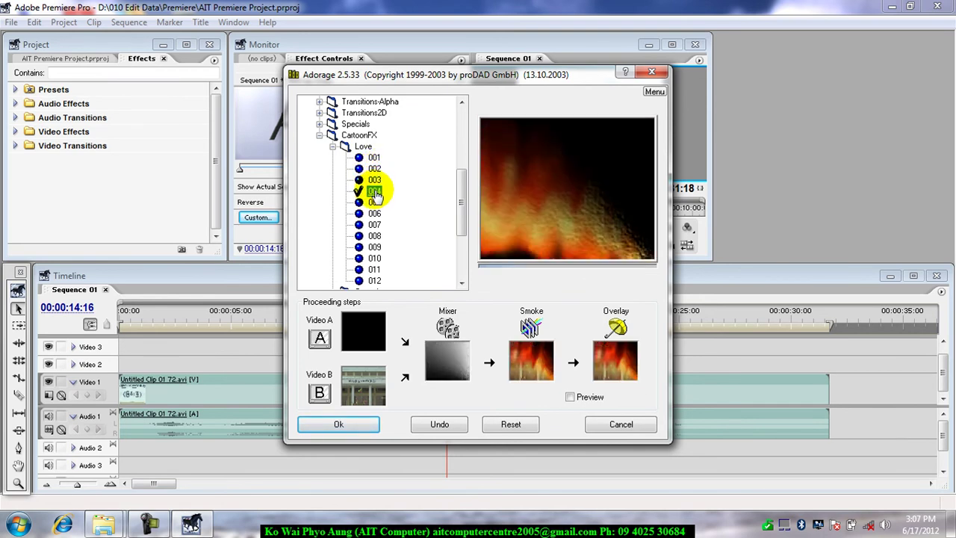
pyautogui.click(375, 203)
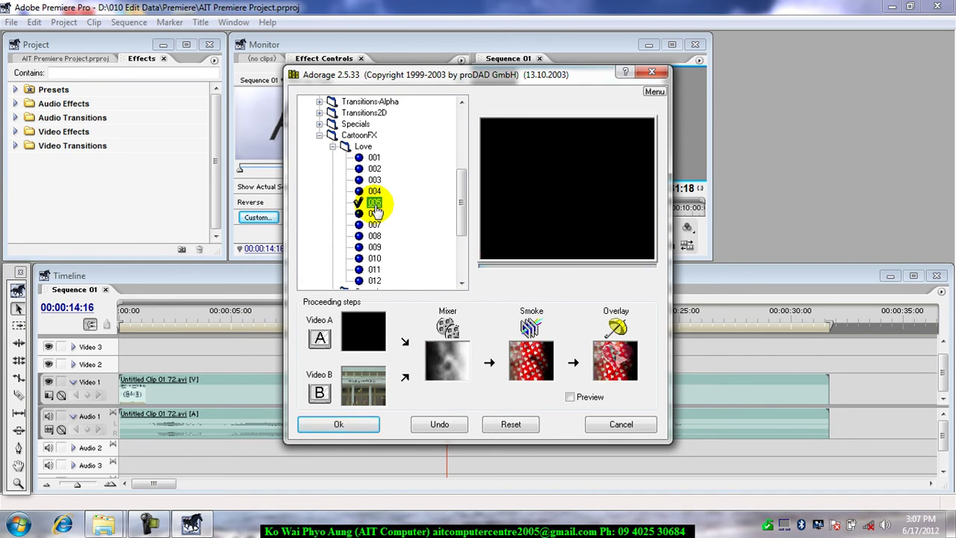
pyautogui.click(374, 214)
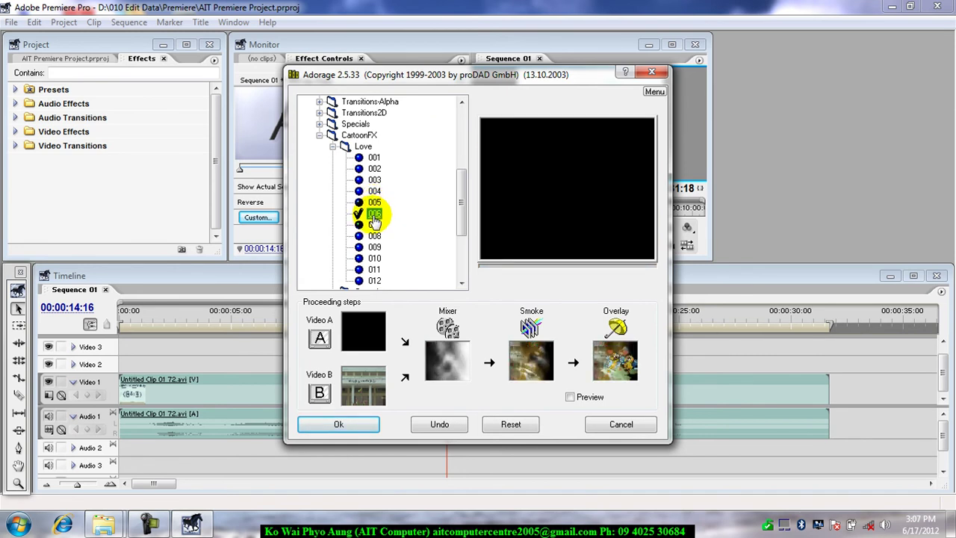
pyautogui.click(374, 224)
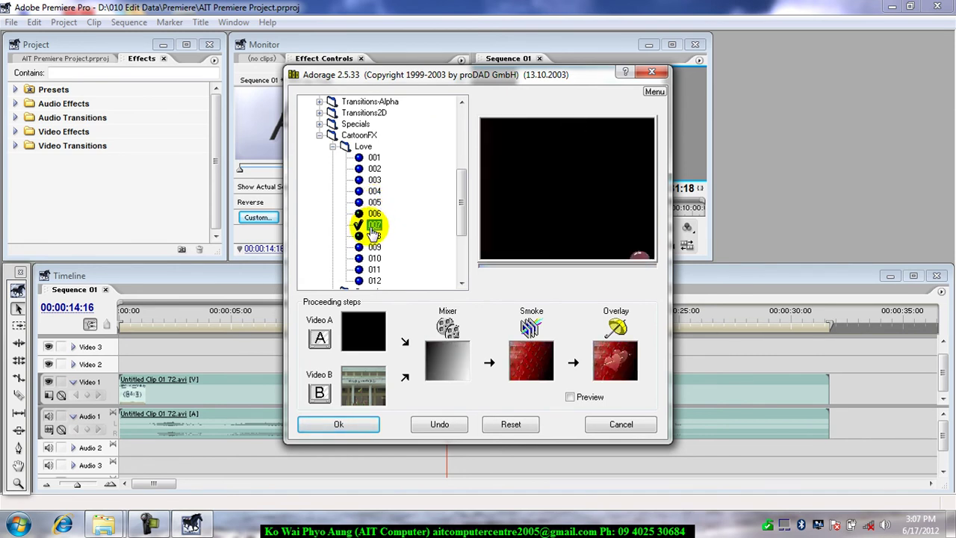
pyautogui.click(374, 236)
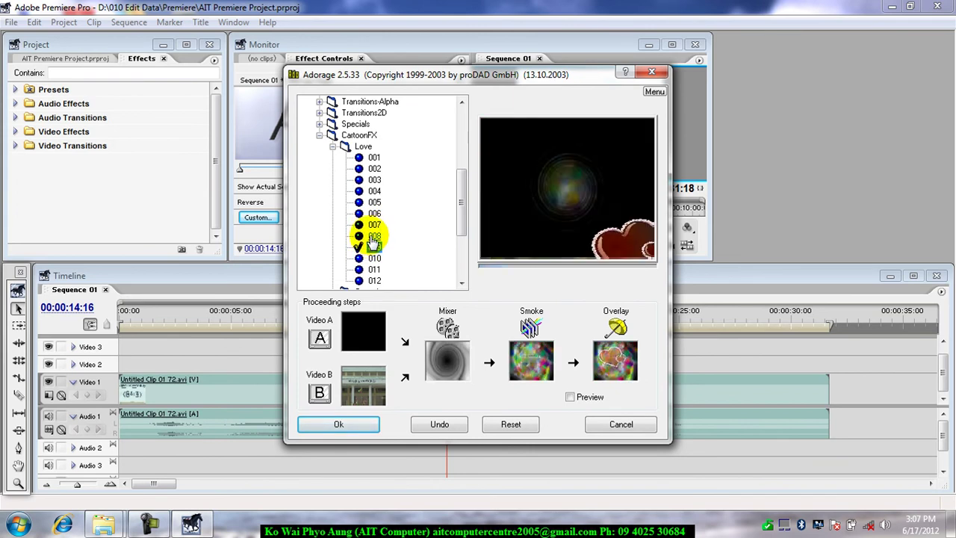
pyautogui.click(372, 236)
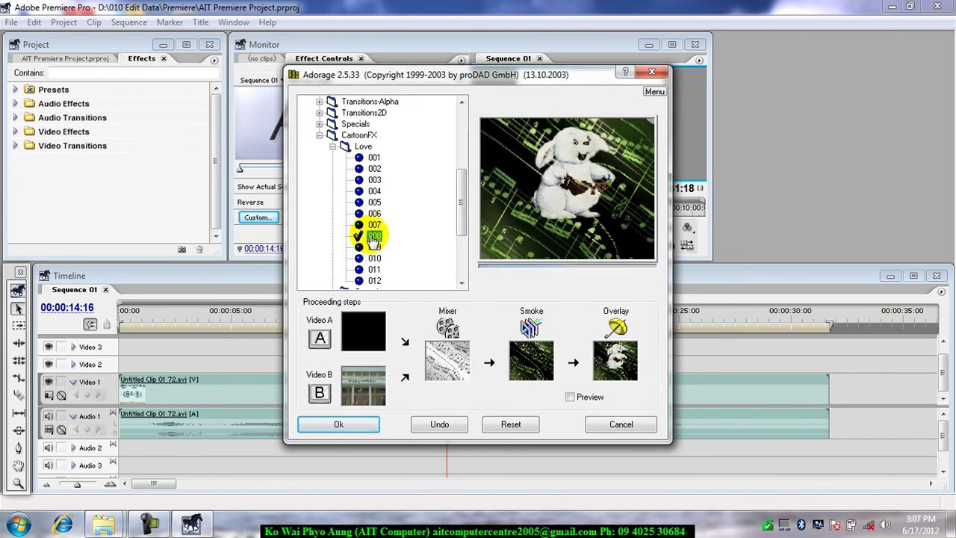
pyautogui.click(374, 247)
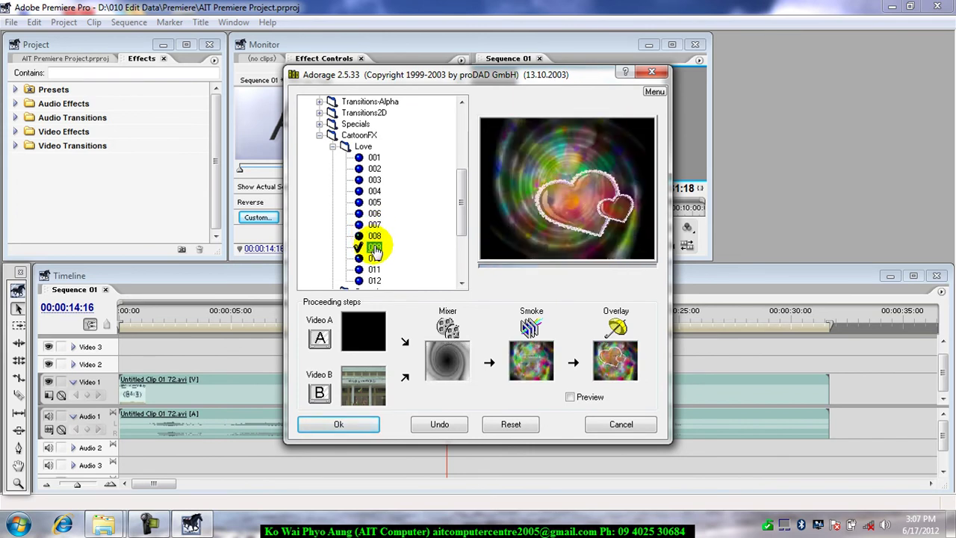
pyautogui.click(374, 259)
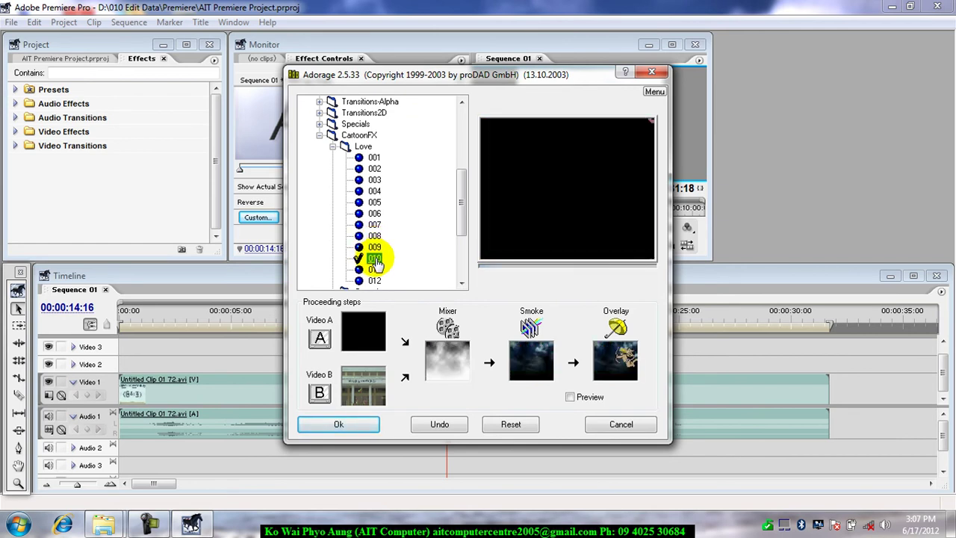
pyautogui.click(374, 270)
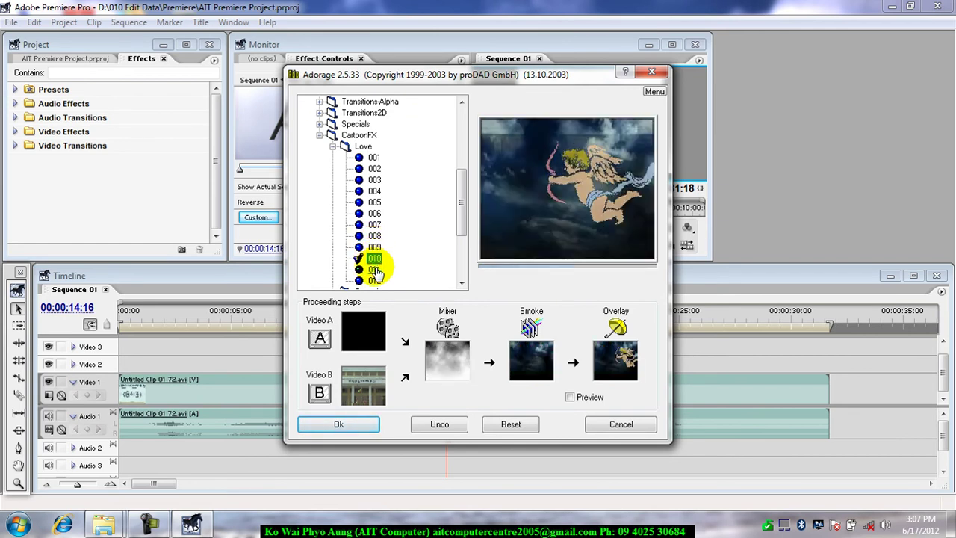
pyautogui.click(375, 280)
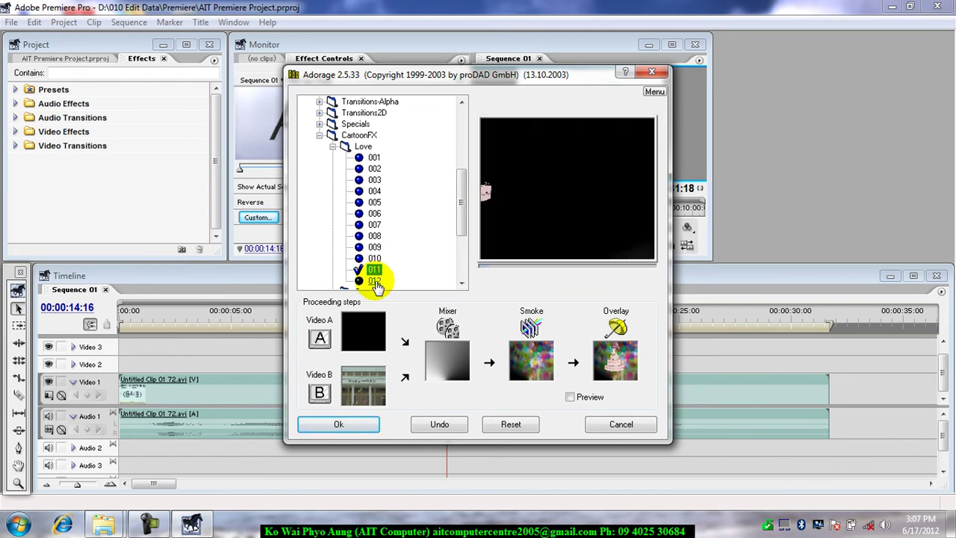
pyautogui.click(374, 270)
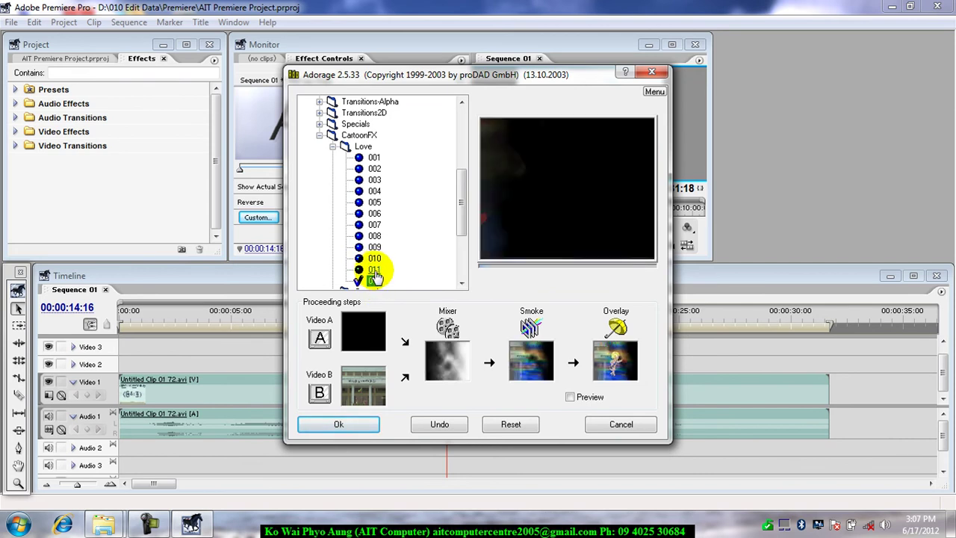
pyautogui.click(340, 425)
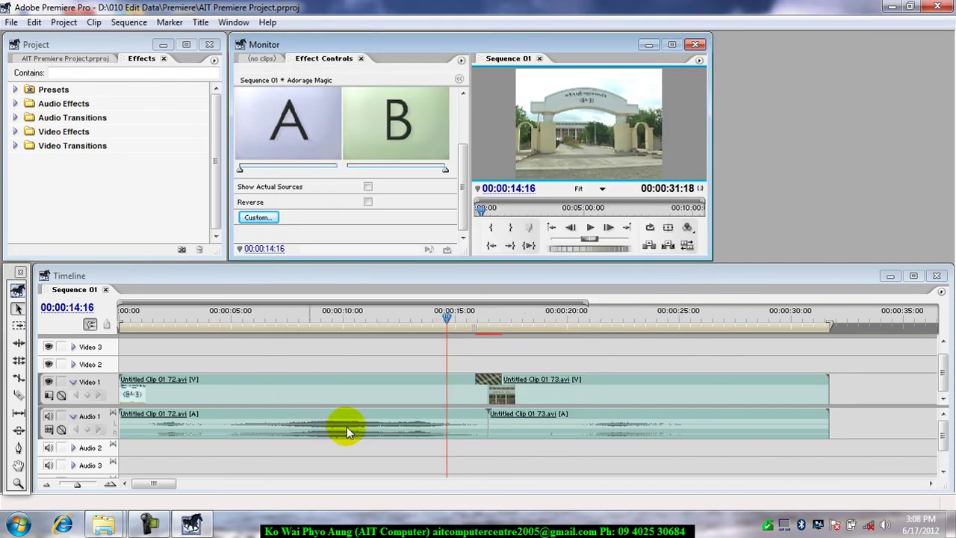
pyautogui.click(589, 228)
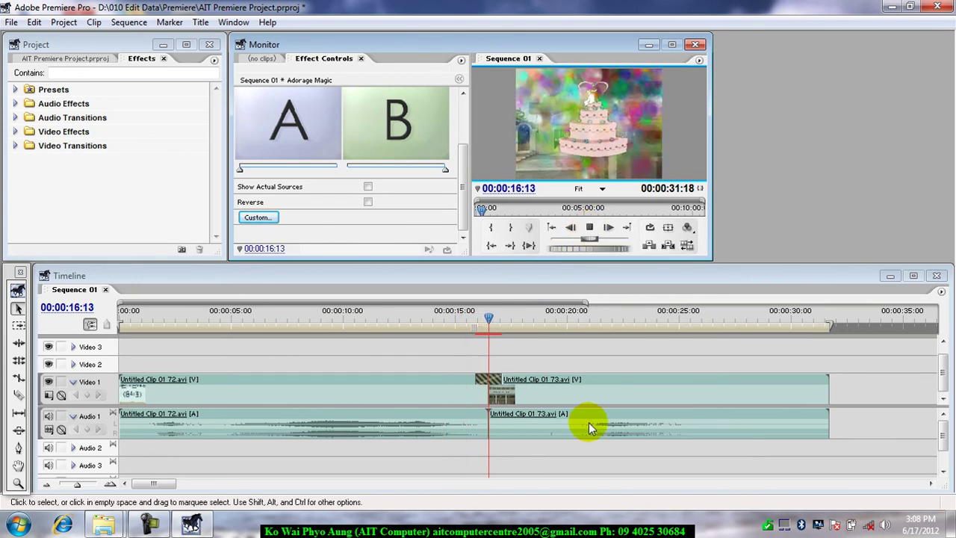
pyautogui.click(589, 227)
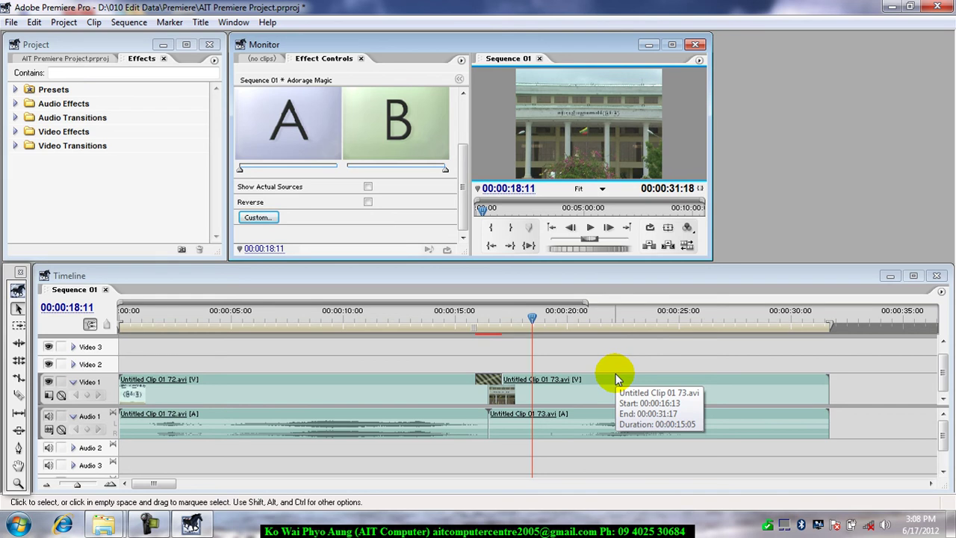
# Step: From the Adorage Vol 1 window, go up to the disc, open Adorage Vol 2, and run setup-gb
pyautogui.moveTo(110, 527)
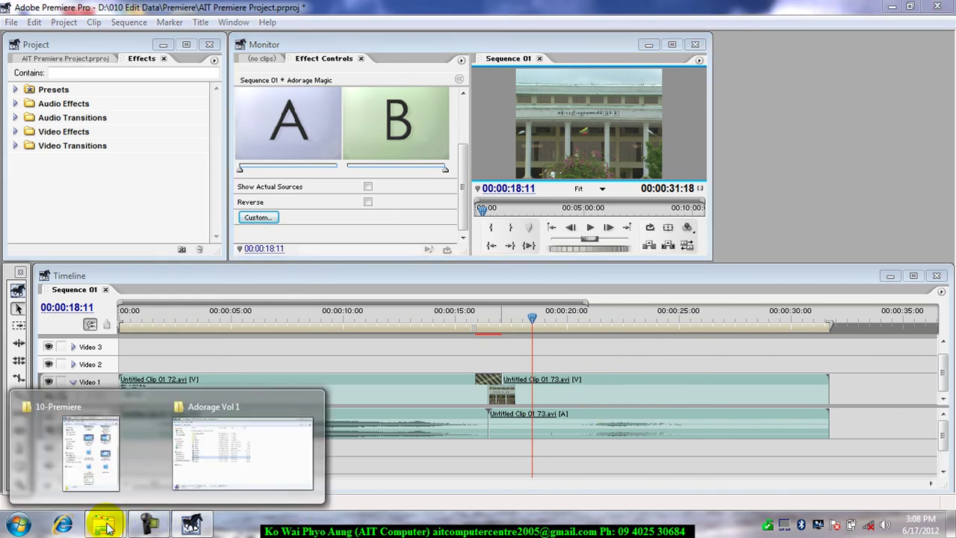
pyautogui.click(213, 459)
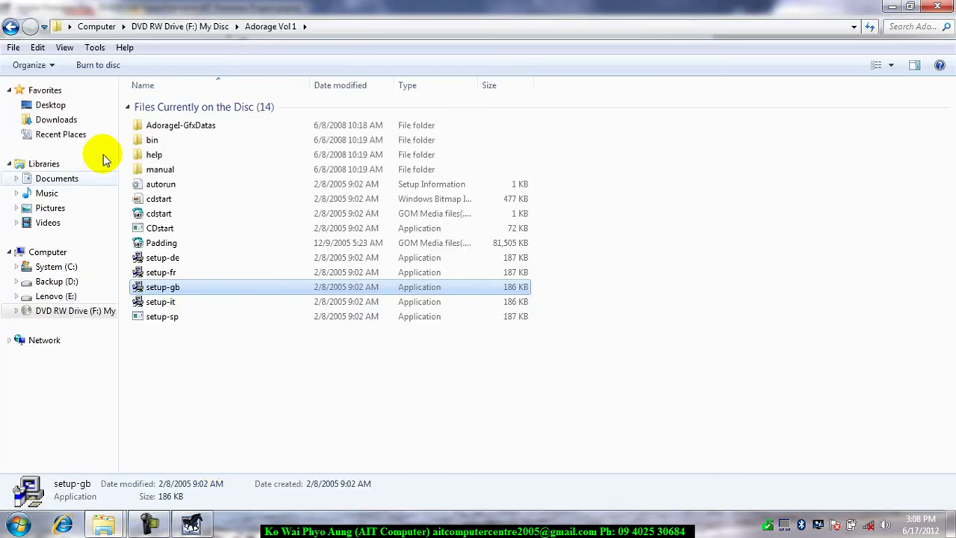
pyautogui.click(11, 26)
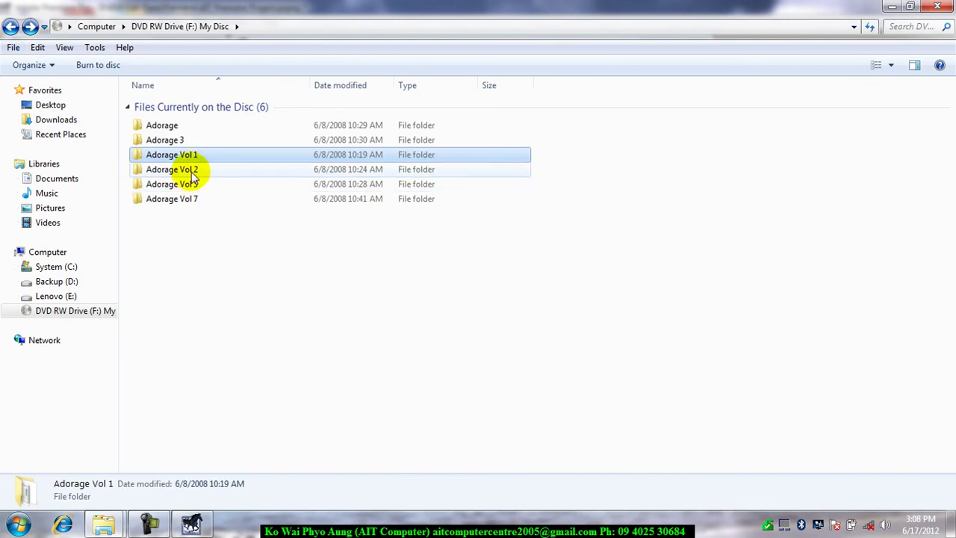
pyautogui.doubleClick(172, 169)
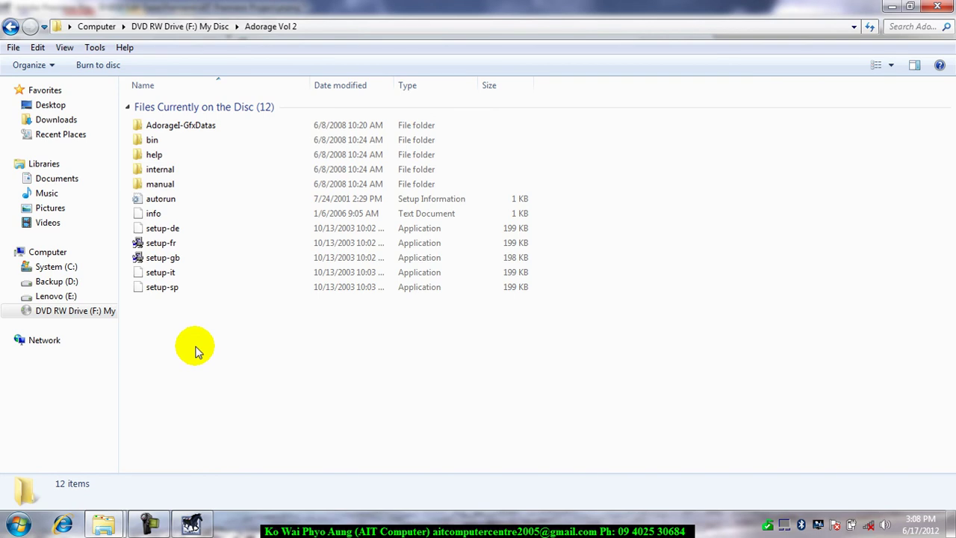
pyautogui.doubleClick(164, 261)
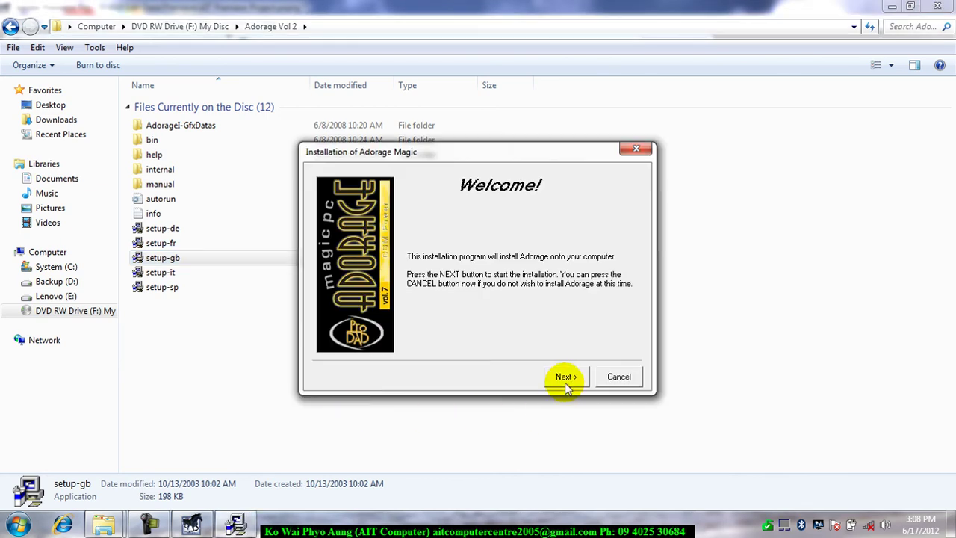
# Step: Accept the licence and keep the default language, Premiere plug-in and full-resolution destination
pyautogui.click(564, 382)
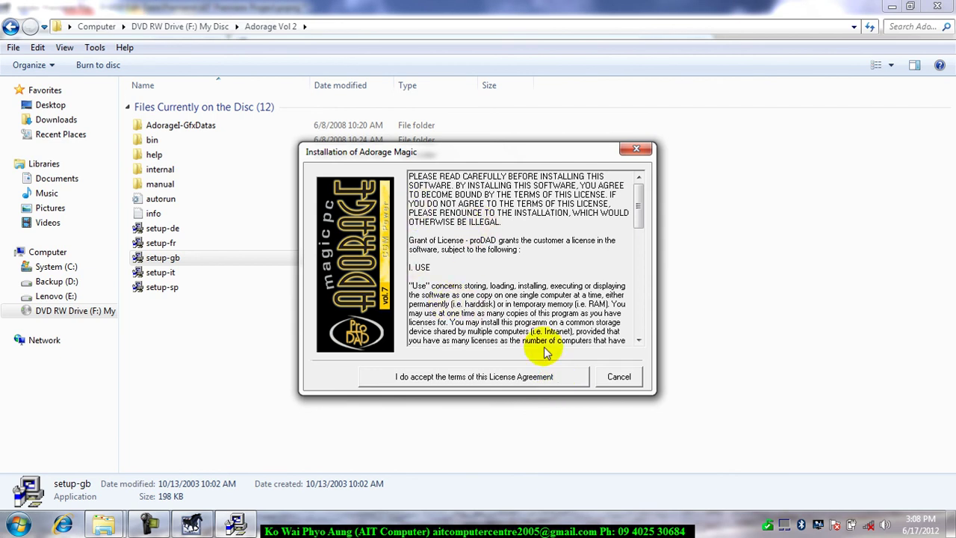
pyautogui.click(491, 378)
pyautogui.click(564, 377)
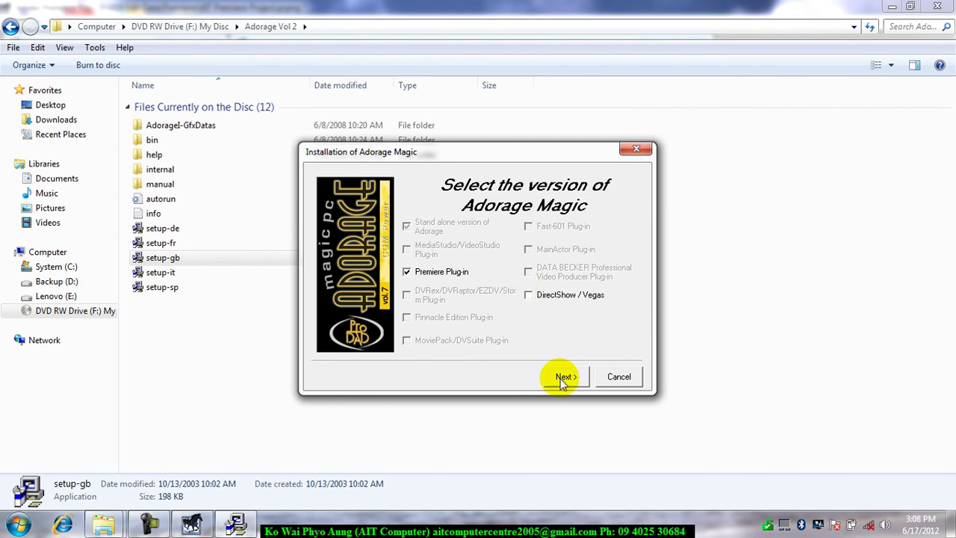
pyautogui.click(564, 377)
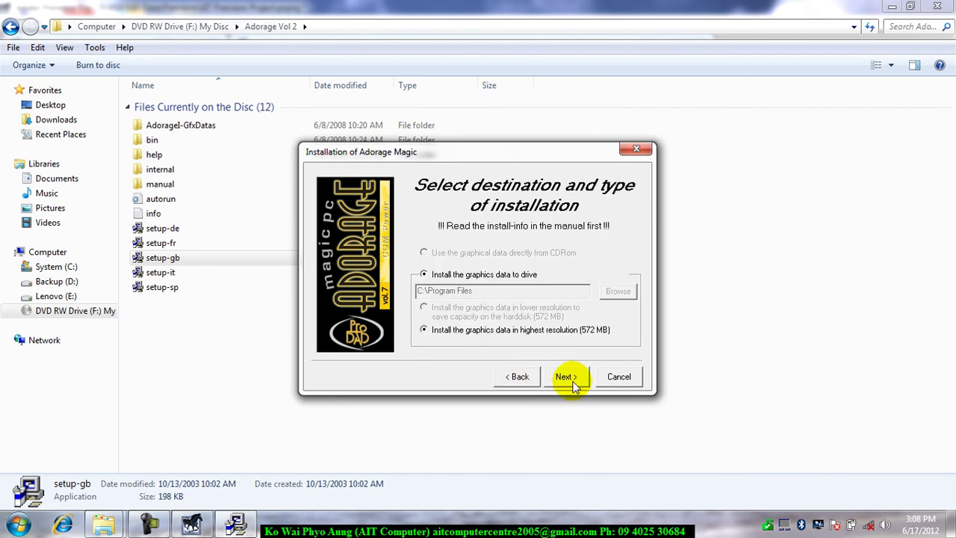
pyautogui.click(572, 381)
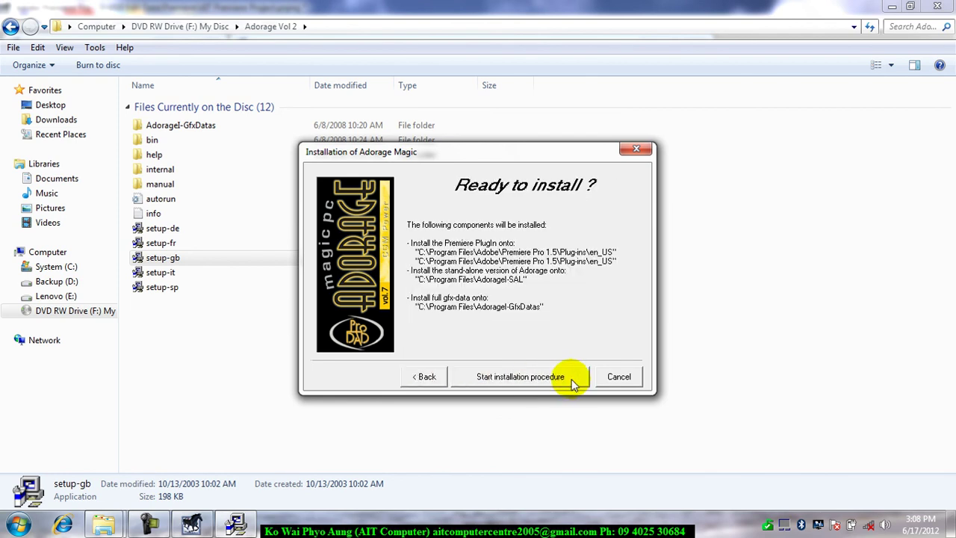
# Step: Run the Vol 2 installation until the copy completes, then end the installer
pyautogui.click(510, 377)
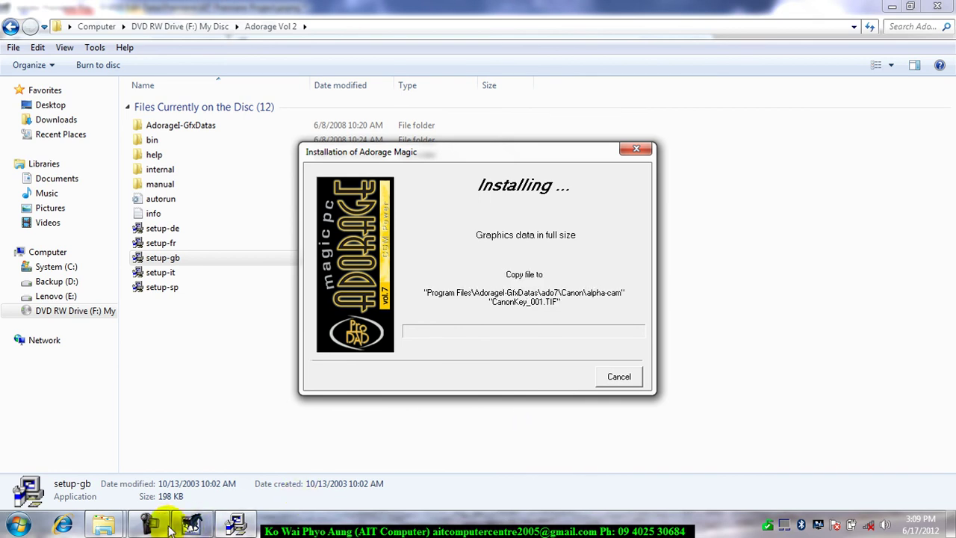
pyautogui.click(143, 526)
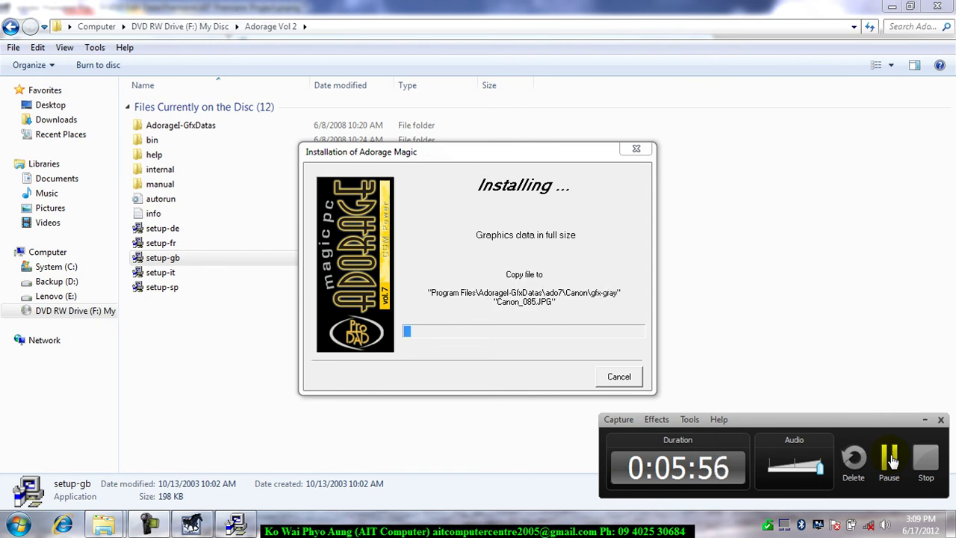
pyautogui.click(891, 458)
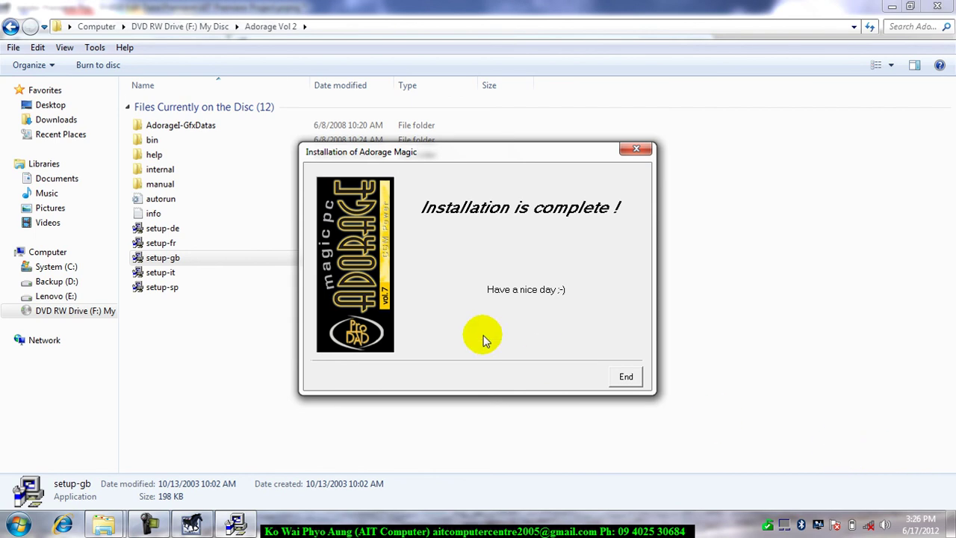
pyautogui.click(625, 377)
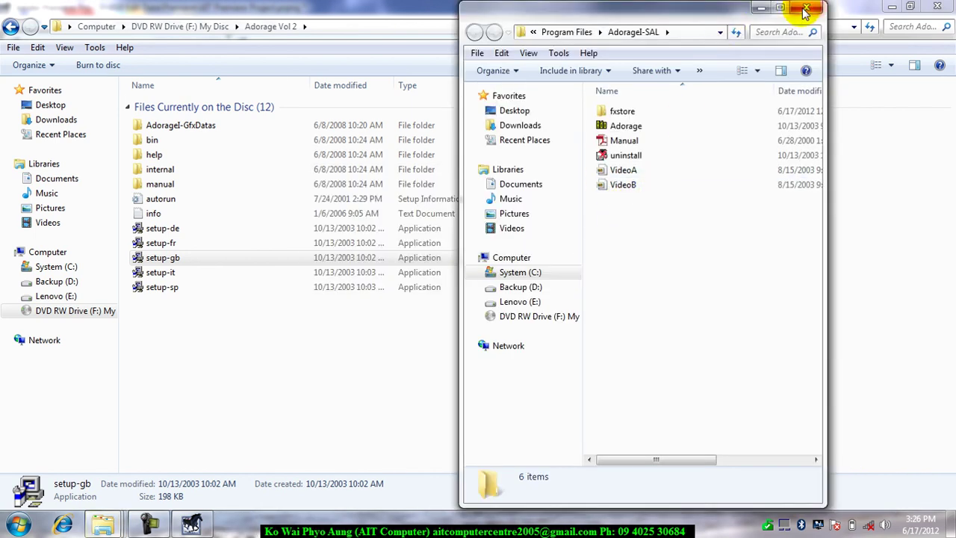
# Step: Close Adorage-SAL, confirm correct install, quit Premiere saving the project, and relaunch it from the desktop
pyautogui.click(806, 8)
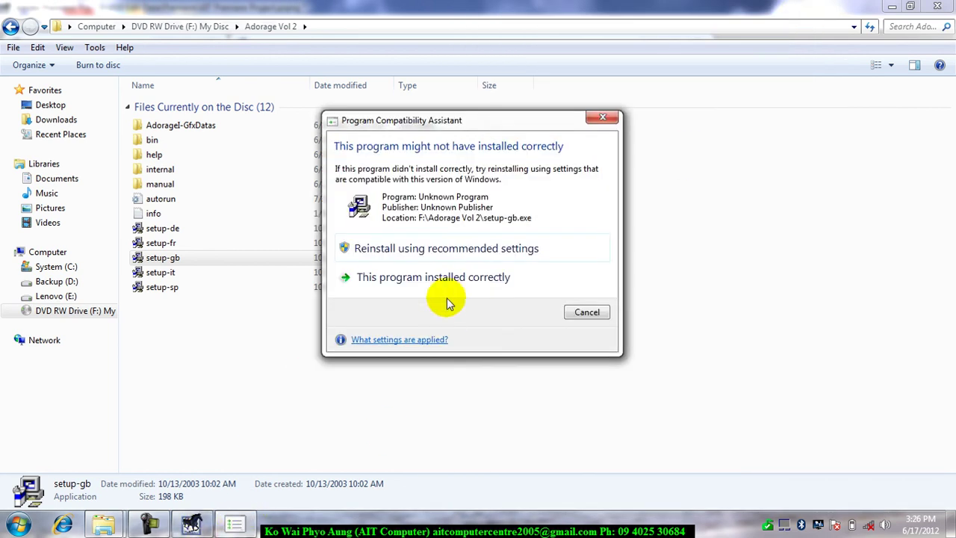
pyautogui.click(441, 278)
pyautogui.click(195, 523)
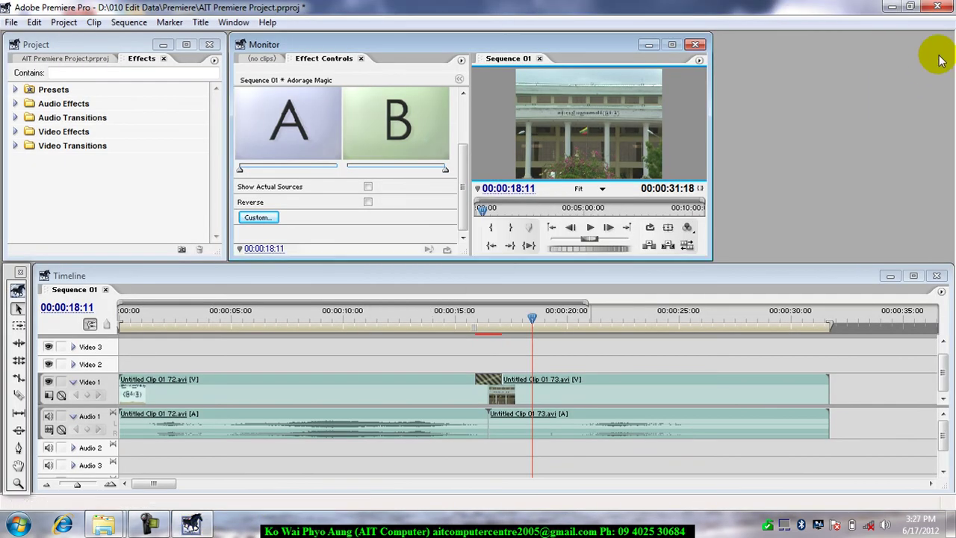
pyautogui.click(937, 6)
pyautogui.click(438, 306)
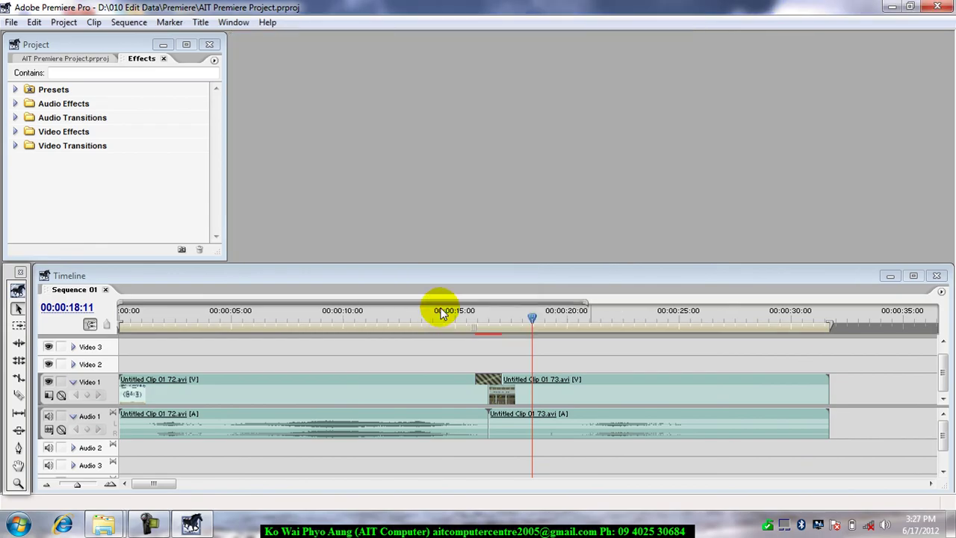
pyautogui.click(893, 8)
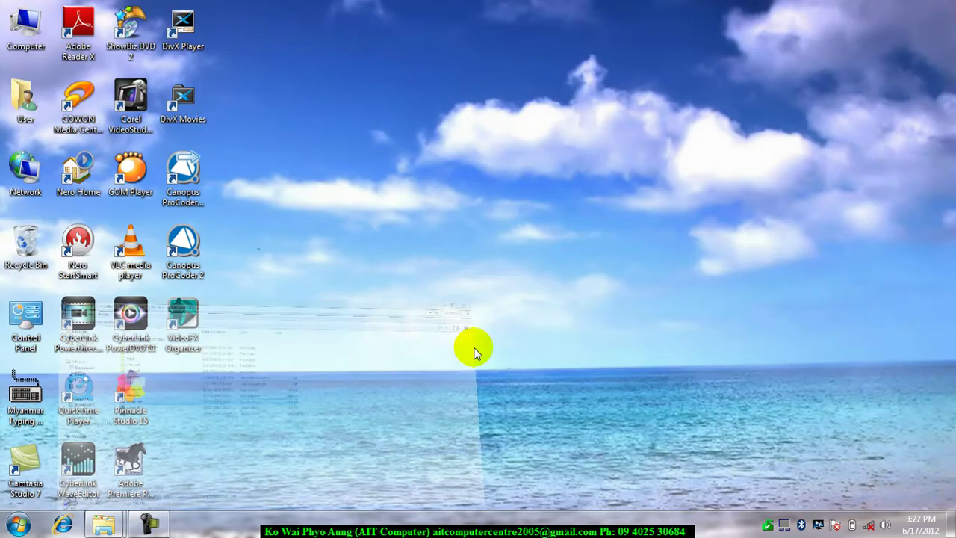
pyautogui.click(129, 466)
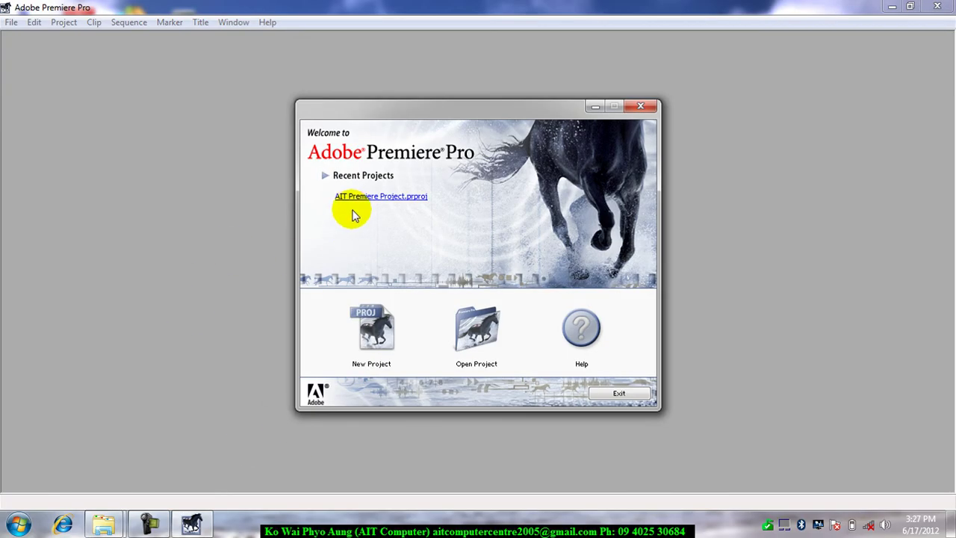
# Step: Reopen the recent AIT Premiere Project and open the transition's Adorage custom settings
pyautogui.click(357, 197)
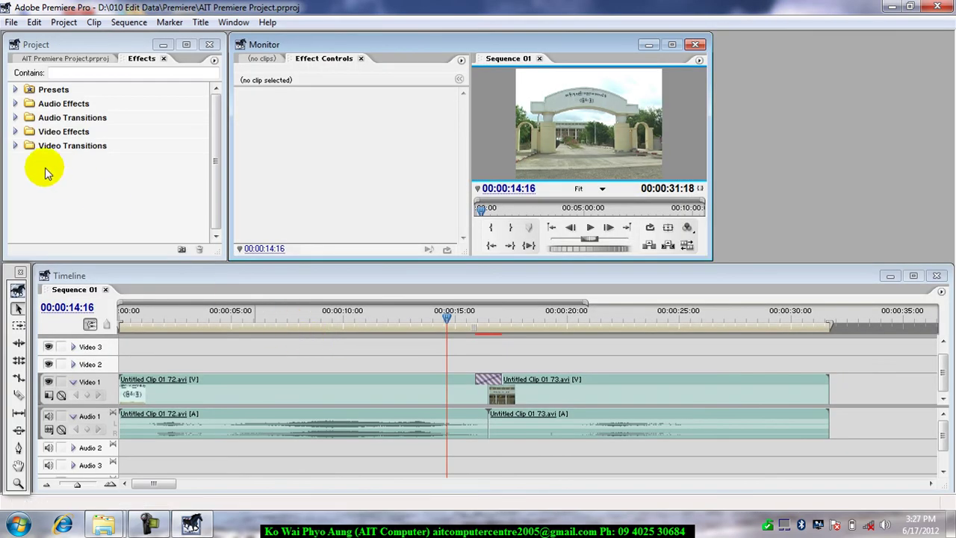
pyautogui.click(494, 384)
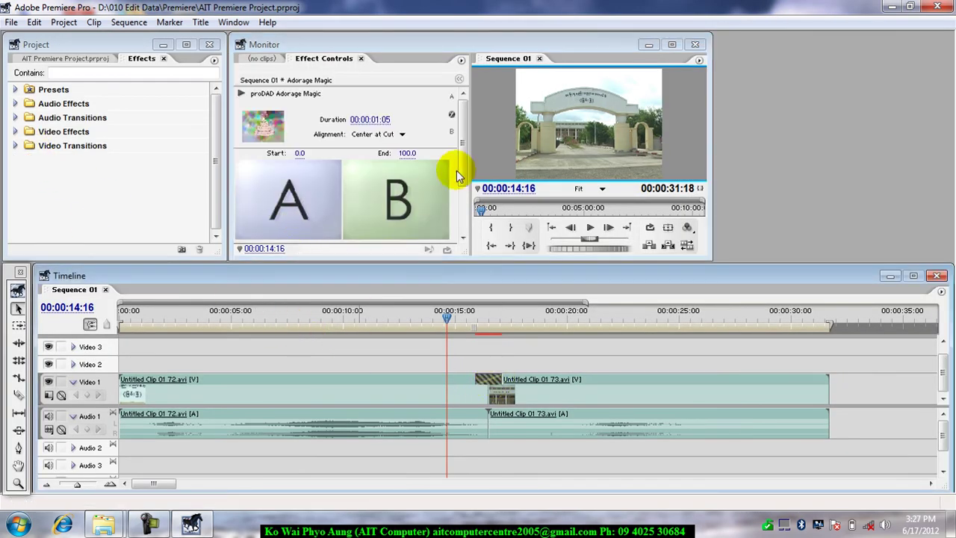
pyautogui.moveTo(465, 157); pyautogui.dragTo(465, 196)
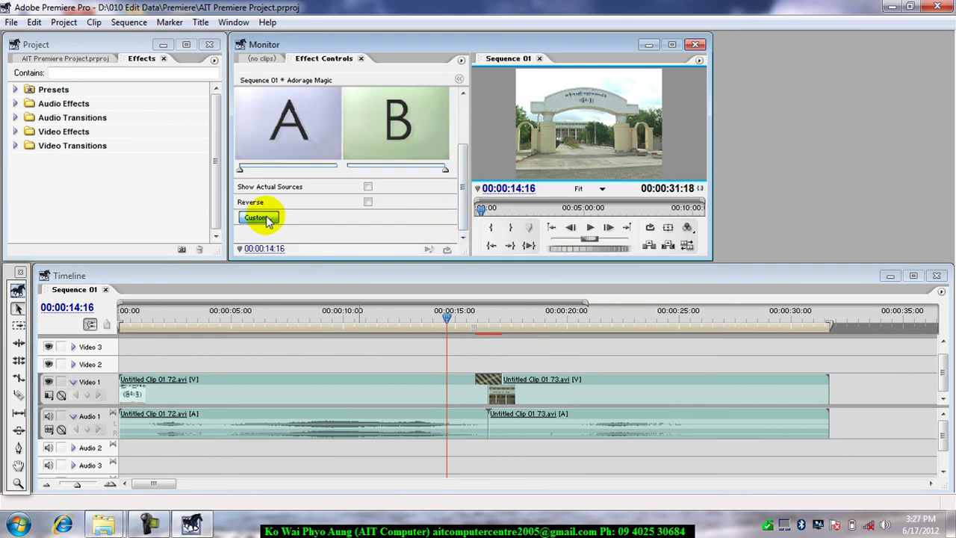
pyautogui.click(256, 217)
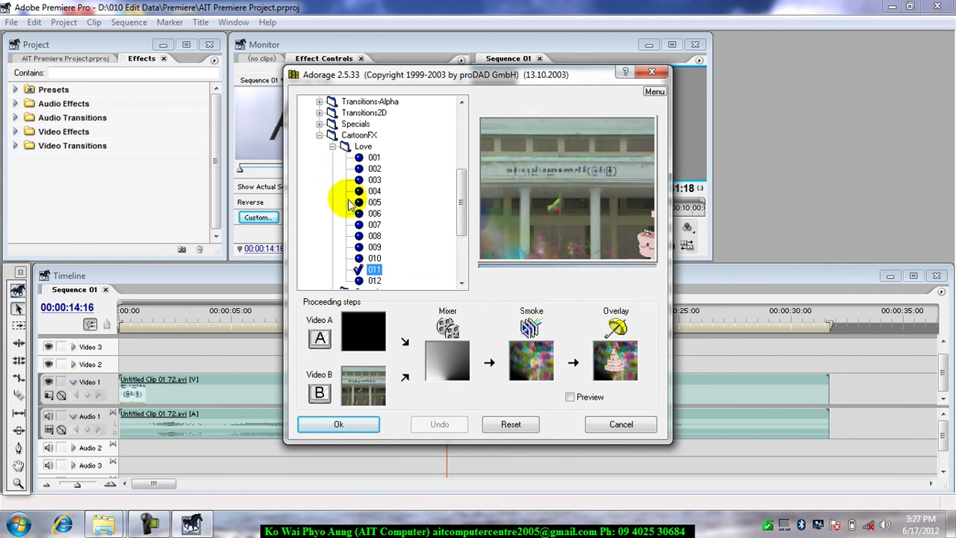
# Step: Confirm Volume 7 is listed in the Adorage effect browser, then cancel and quit Premiere
pyautogui.click(320, 135)
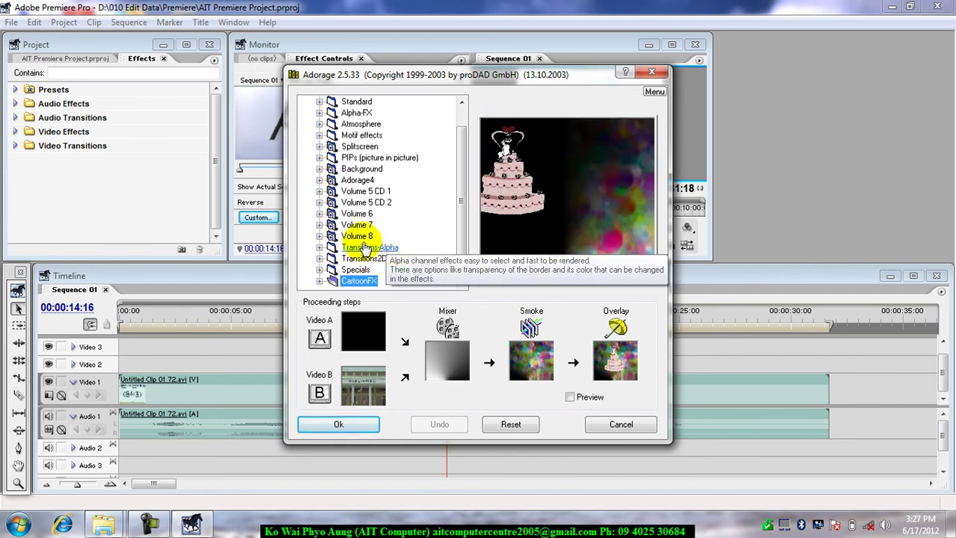
pyautogui.click(319, 224)
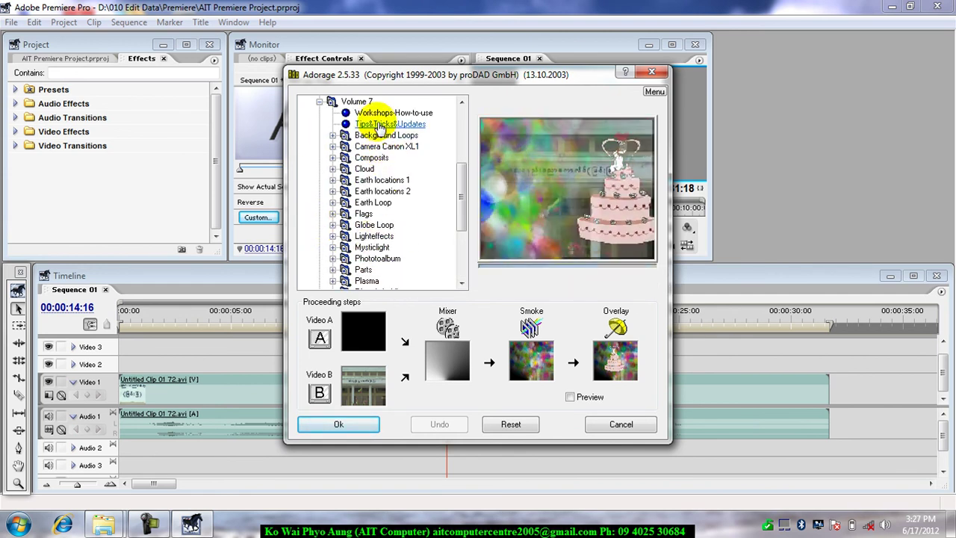
pyautogui.click(362, 102)
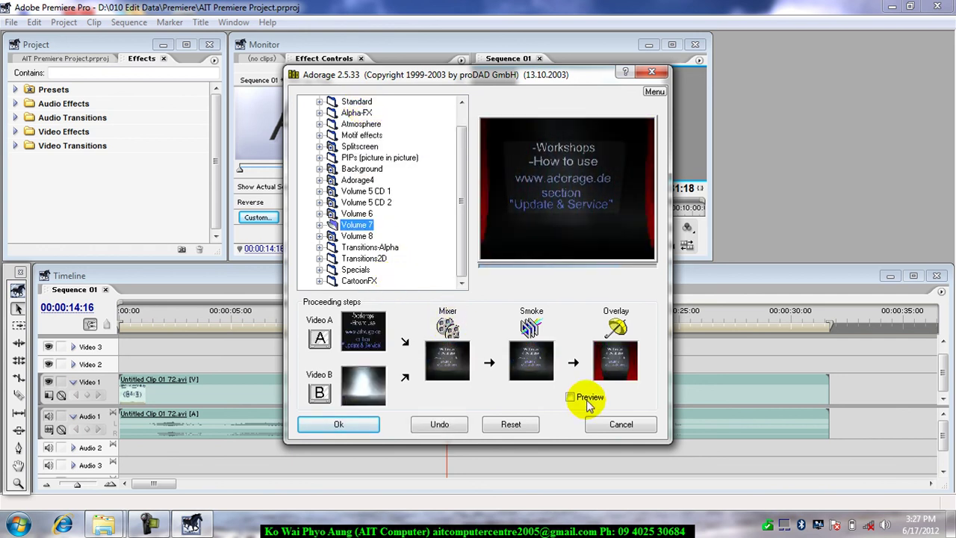
pyautogui.click(619, 424)
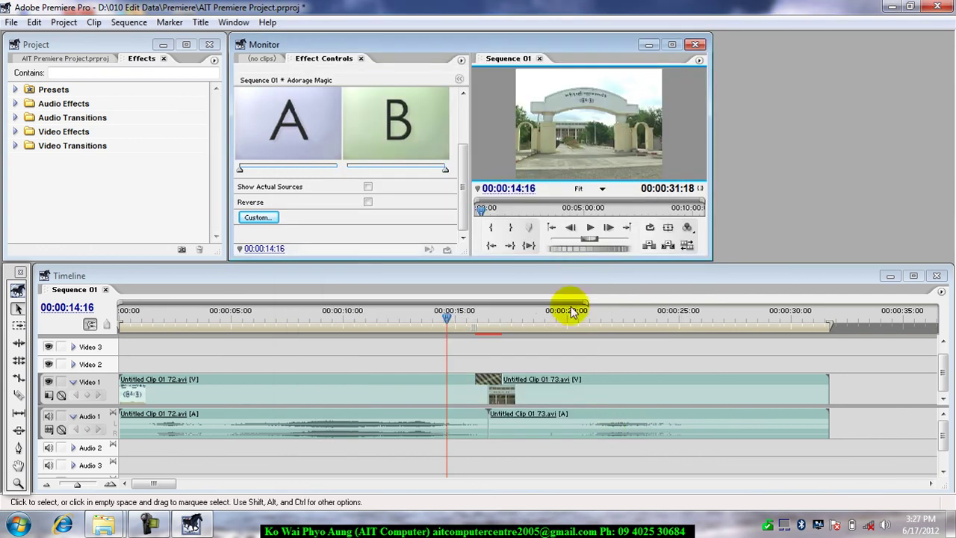
pyautogui.click(944, 6)
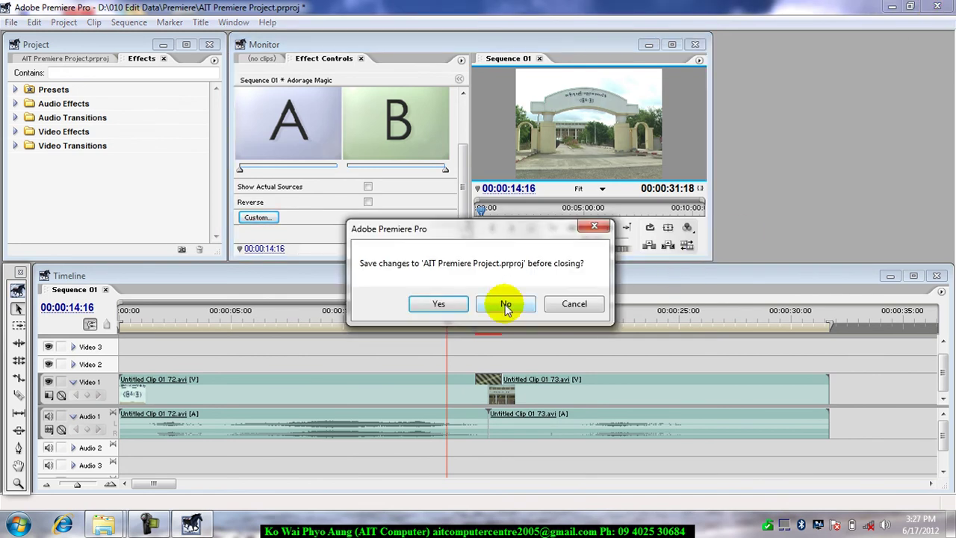